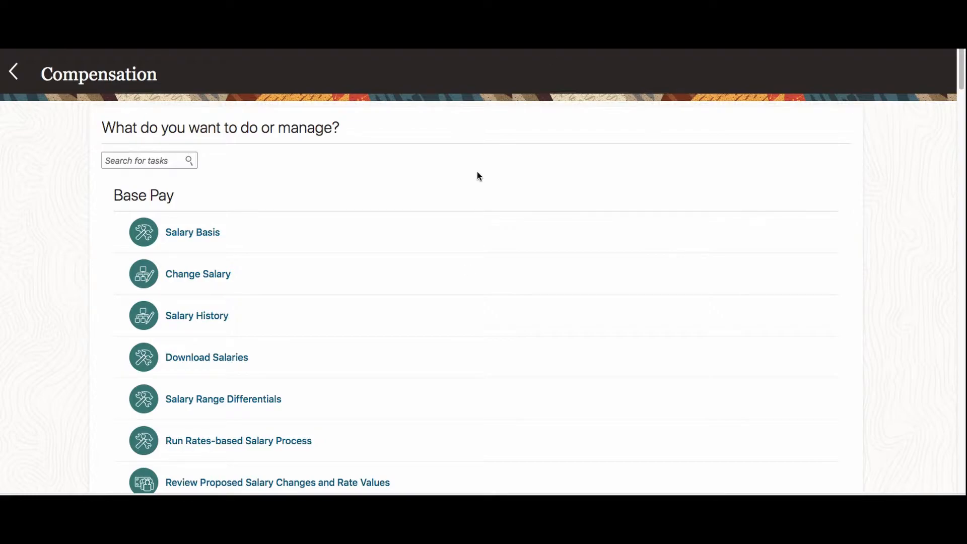
Step: Find the Fast Formulas task in the Compensation task list and open it
scroll(465, 282, down, 20)
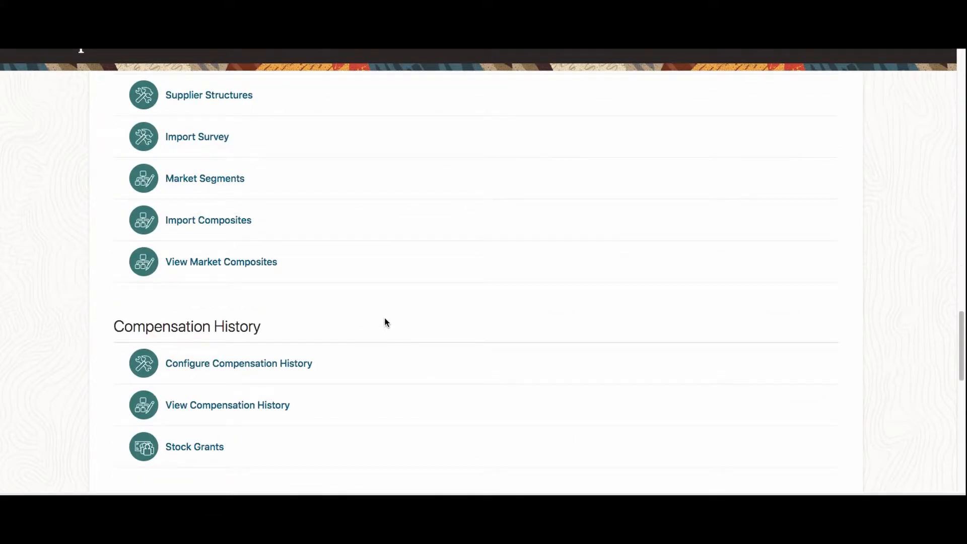
scroll(386, 321, down, 4)
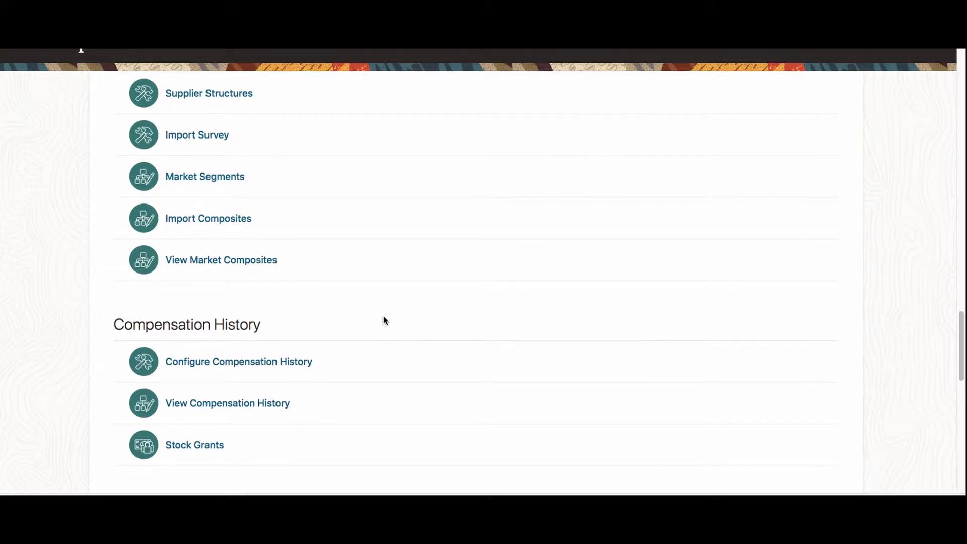
scroll(385, 323, down, 10)
scroll(384, 323, down, 2)
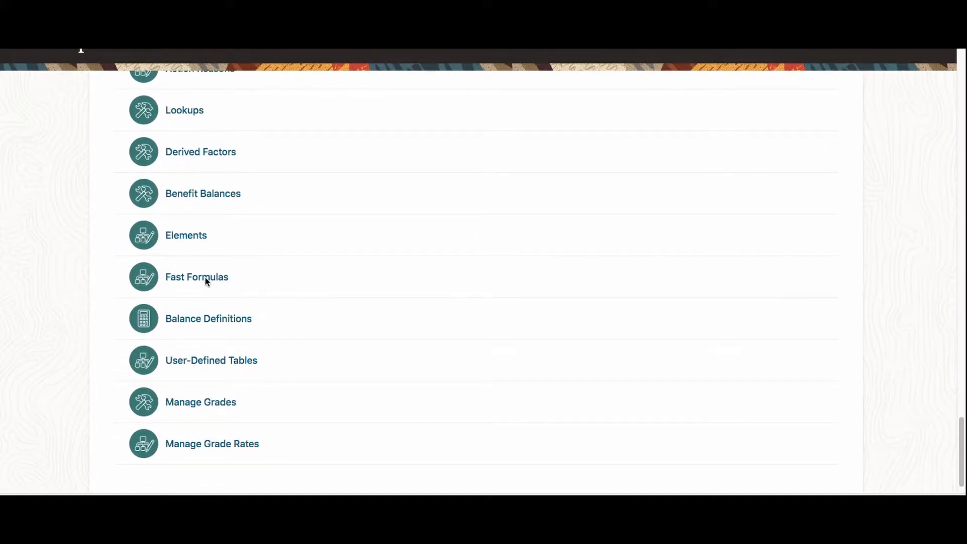
scroll(381, 301, up, 1)
scroll(381, 301, up, 12)
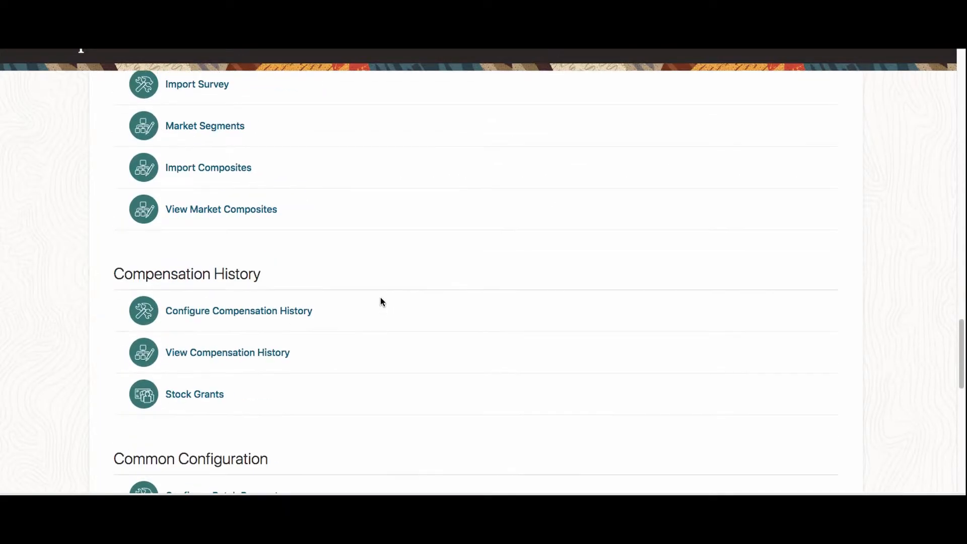
scroll(381, 301, down, 12)
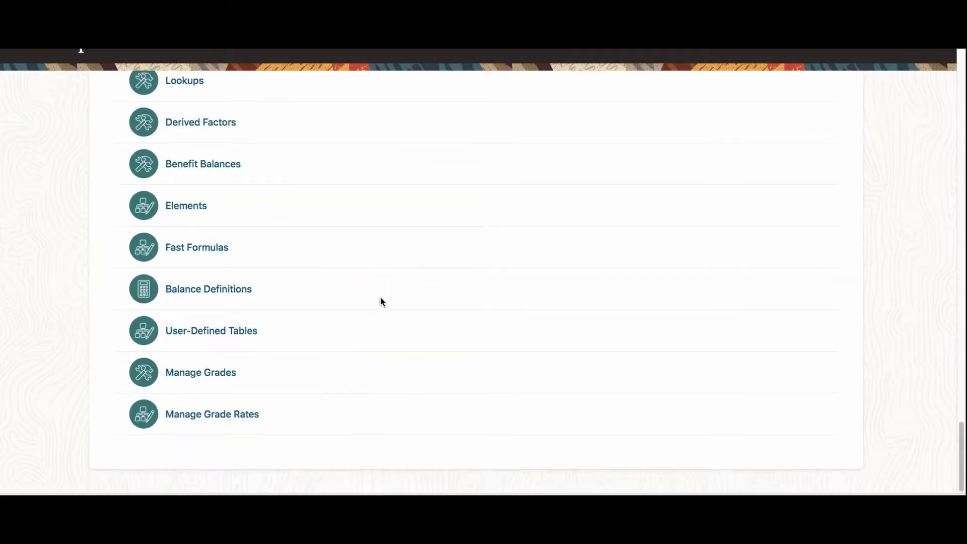
click(190, 249)
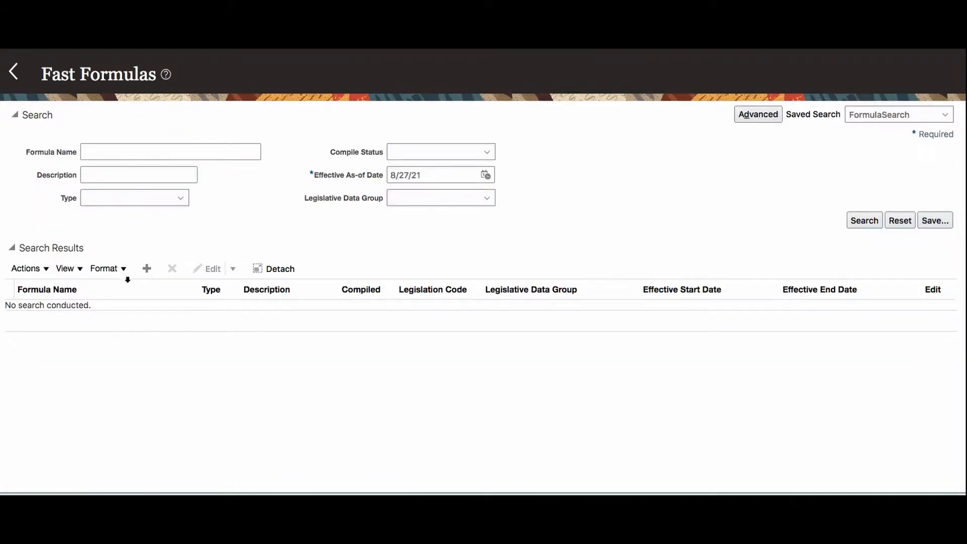
Step: Start creating a fast formula named TCS_ITEM_FF with the type Total Compensation Item
click(147, 269)
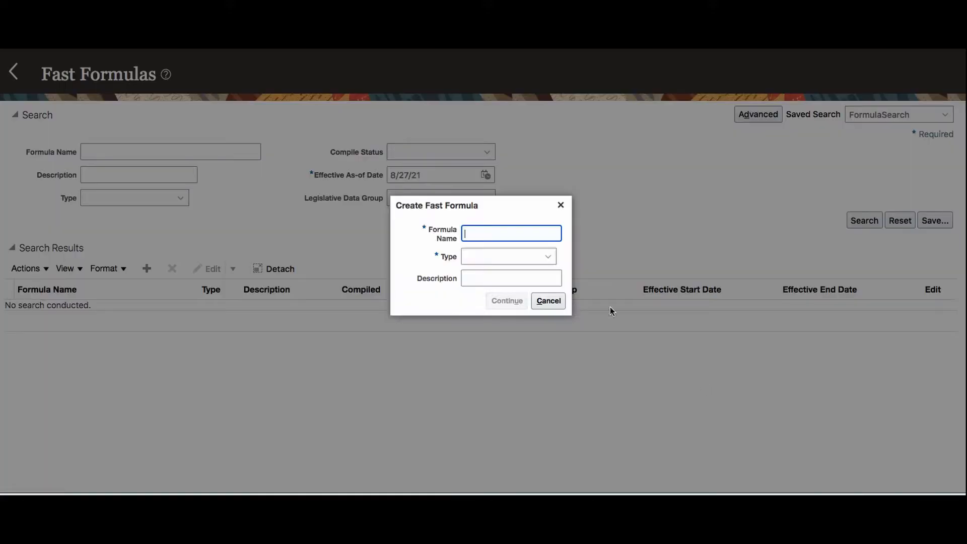
text(TCS_ITEM_FF)
key(Tab)
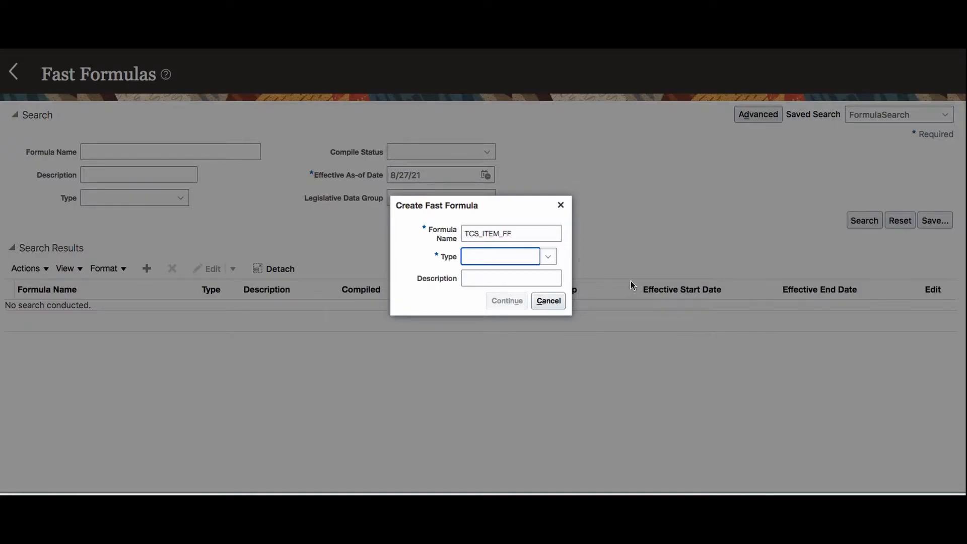
click(548, 258)
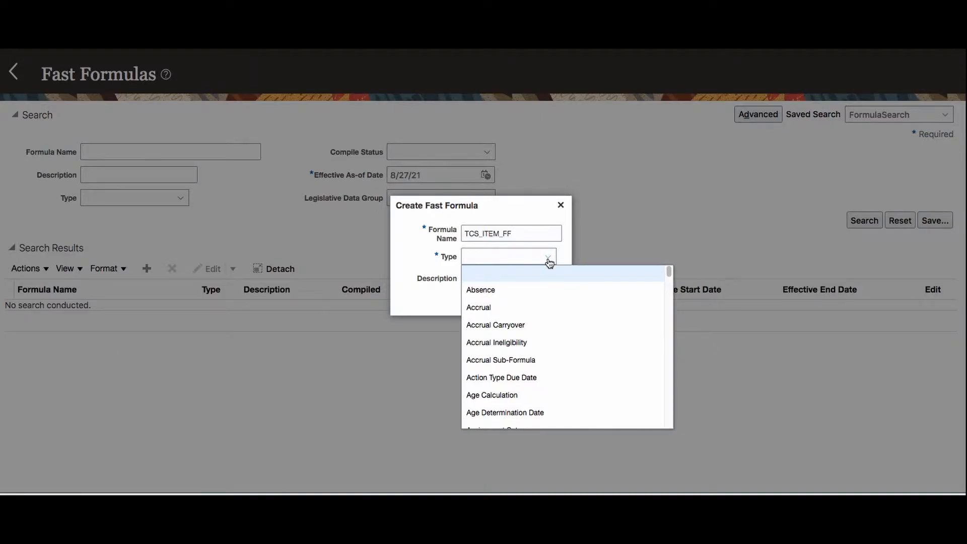
key(t)
scroll(572, 406, down, 3)
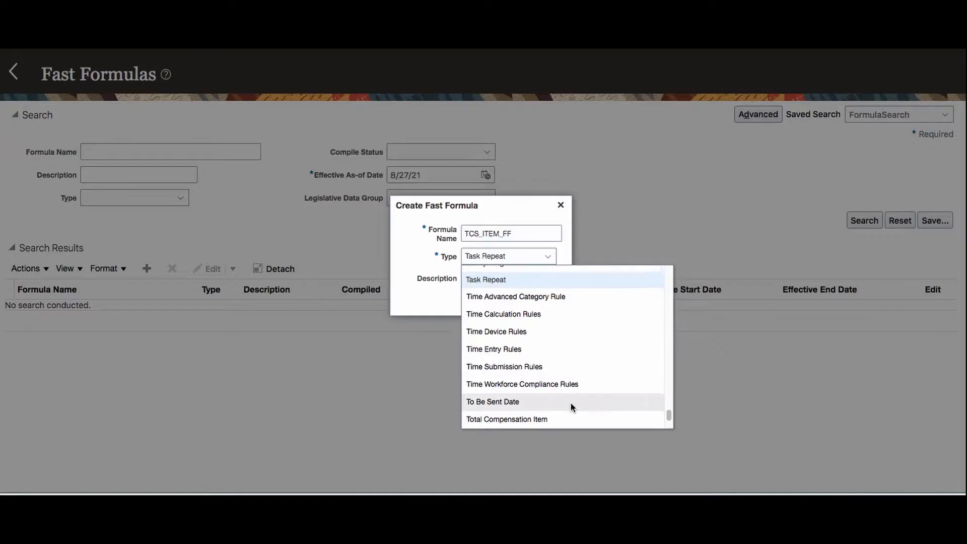
scroll(571, 403, down, 1)
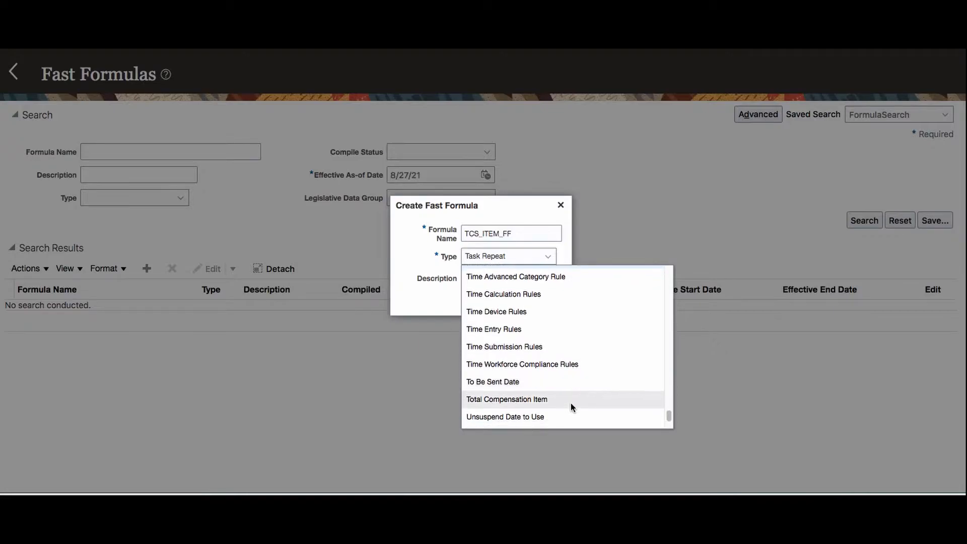
click(544, 399)
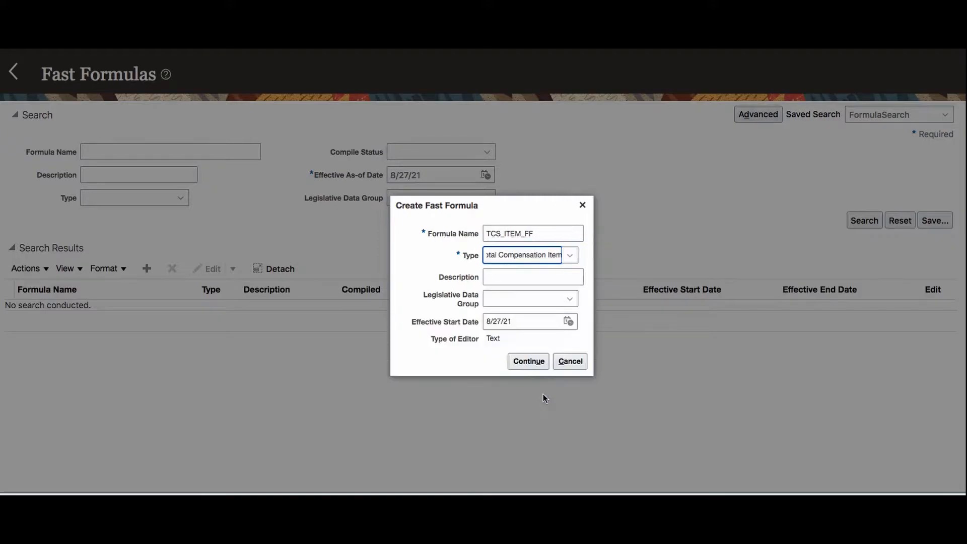
Step: Set the new formula's effective start date to 1/1/2000 and continue to the formula editor
drag(508, 291, 417, 290)
text(1/1/2000)
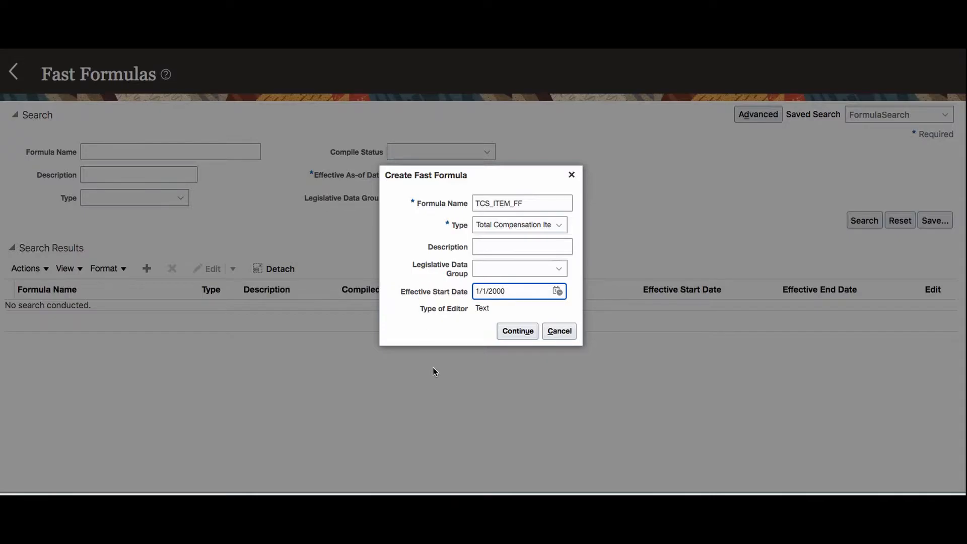
click(522, 332)
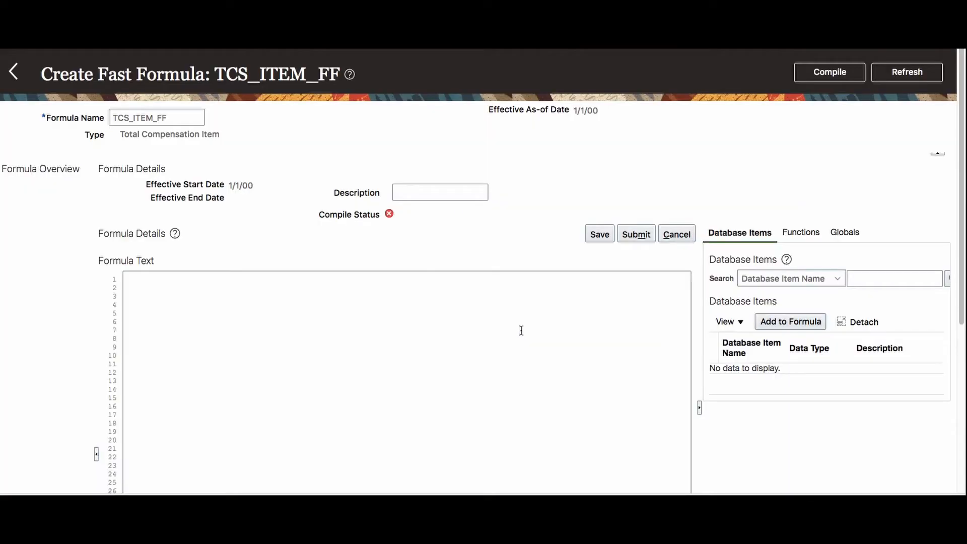
Step: Start a /* */ comment block in the formula text with a "Name:" line containing the copied formula type, Total Compensation Item
click(469, 328)
text(/*)
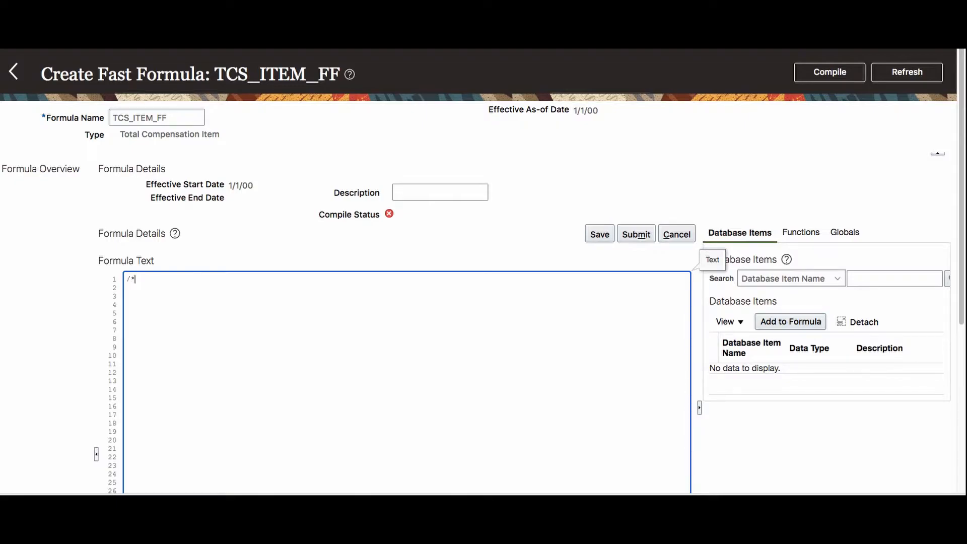
text(*/)
text(Name:)
double_click(209, 133)
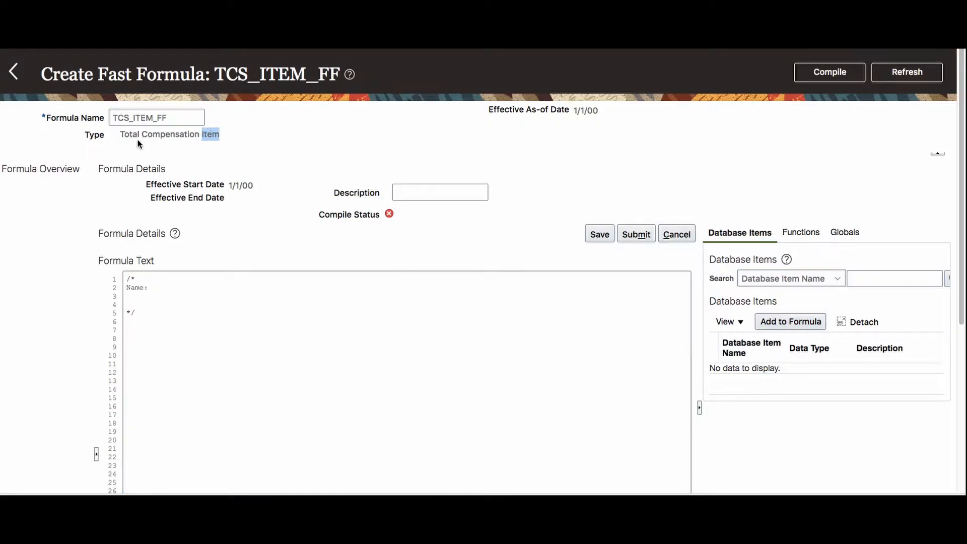
drag(119, 135, 280, 140)
key(ctrl+c)
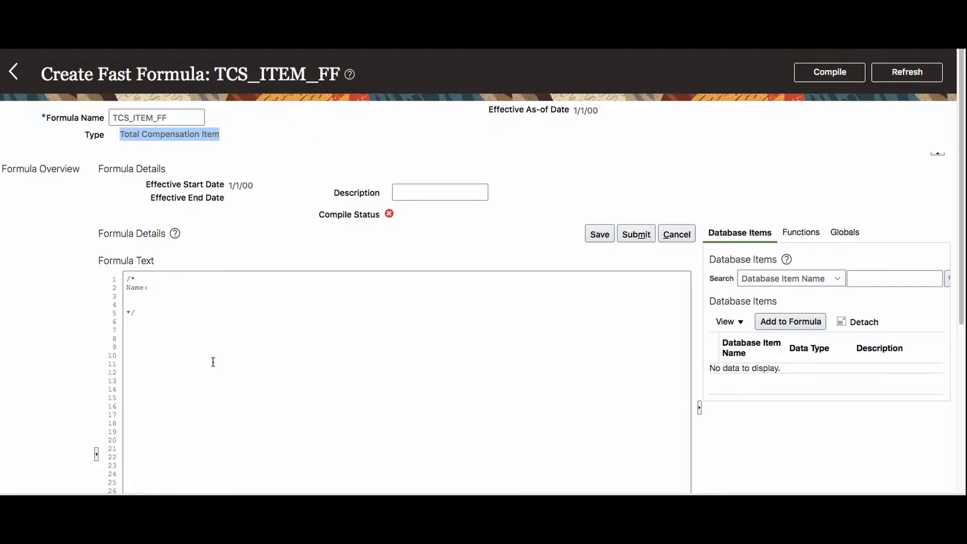
click(191, 284)
key(ctrl+v)
key(Return)
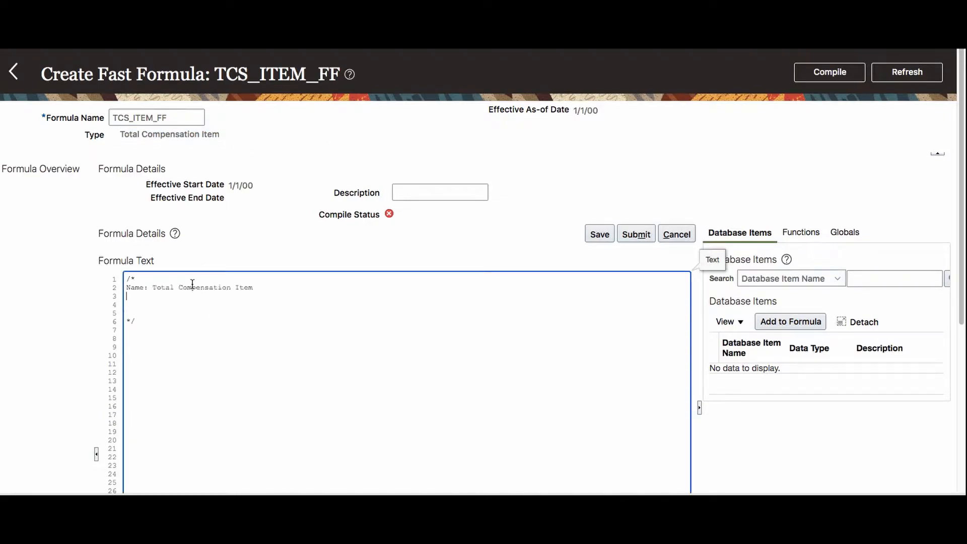
Step: Add the line "Type: Total Compensation Item" to the comment block under the Name line
text(Typ)
key(BackSpace)
text(pe:)
click(162, 295)
key(ctrl+v)
Step: Replace the value on the comment's Name line with the copied formula name TCS_ITEM_FF
click(176, 125)
drag(176, 125, 51, 117)
key(ctrl+c)
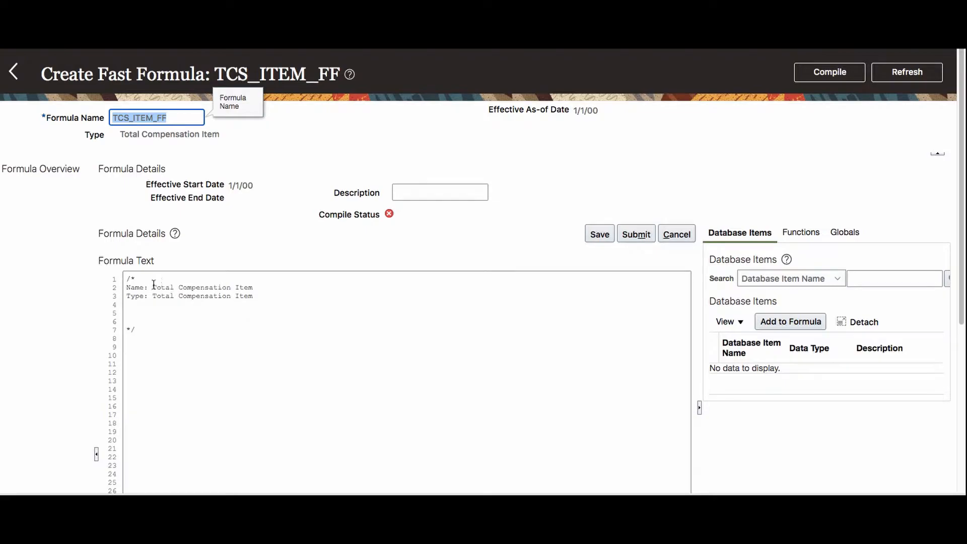
drag(152, 287, 307, 287)
key(ctrl+v)
Step: Add the comment line "Logic: Return annual Salary as of EO Period" and remove a surplus blank line below it
click(294, 311)
text(Lo)
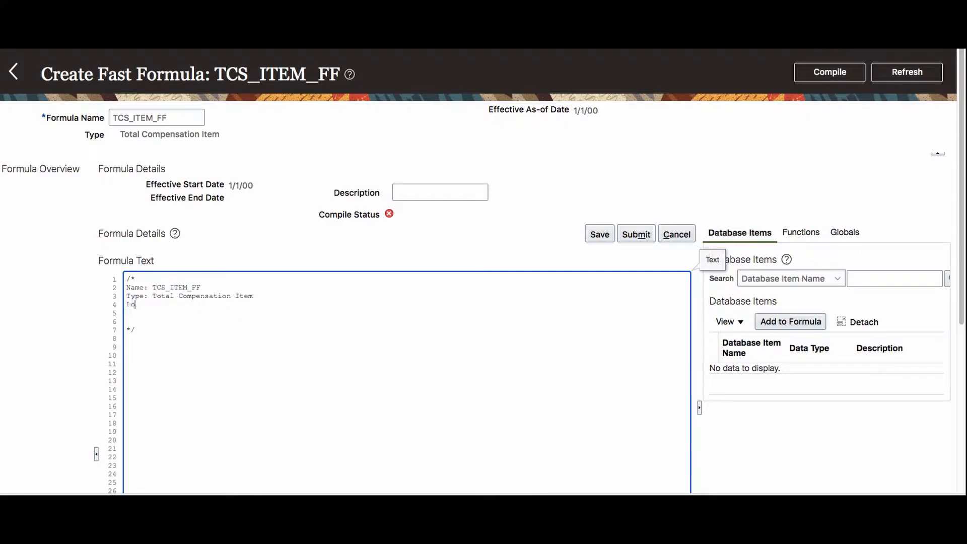
text(gic: Return anual Salary as of E)
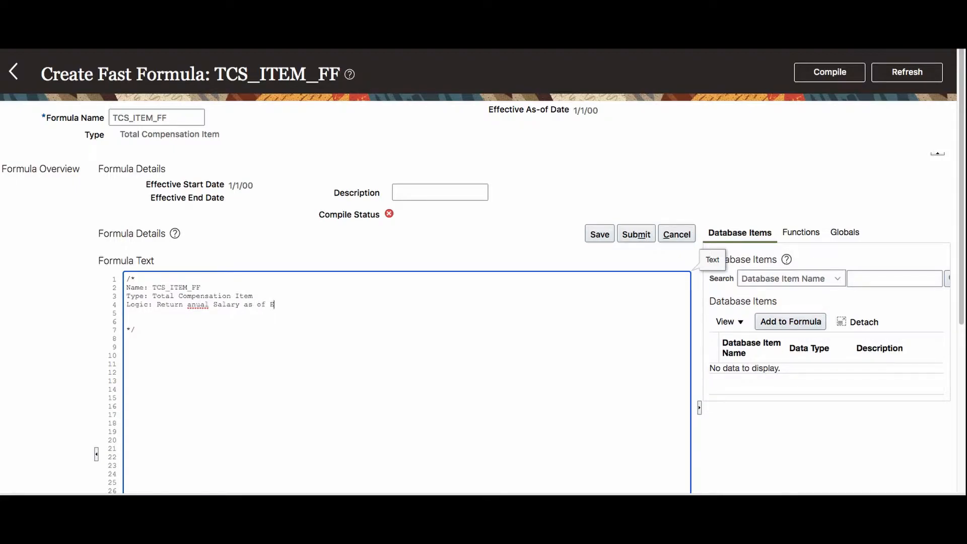
text(O Period)
click(192, 303)
text(n)
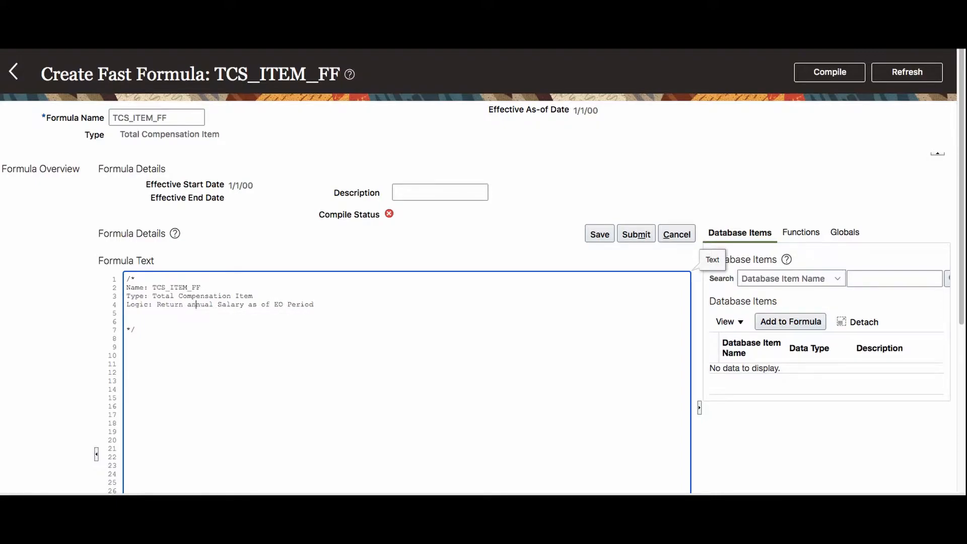
click(186, 313)
key(Delete)
Step: Below the comment, add defaults CMP_ASSIGNMENT_SALARY_ANNUAL_AMOUNT 0, PER_ASG_LEGAL_ENTITY_ID 0 and CMP_ASSIGNMENT_SALARY_CURRENCY_CODE 'XYZ', plus date inputs CMP_IV_PERIOD_START_DATE and CMP_IV_PERIOD_END_DATE
click(232, 347)
key(Return)
key(Return)
click(932, 171)
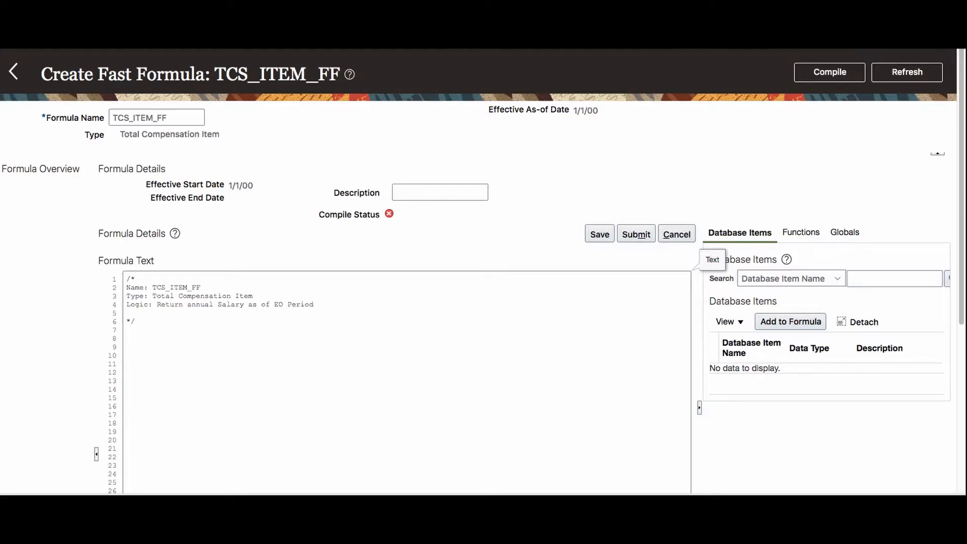
click(171, 340)
text(DEFAULT FOR  CMP_ASSIGNMENT_SALARY_ANNUAL_AMOUNT IS 0 DEFAULT FOR  PER_ASG_LEGAL_ENTITY_ID IS 0 DEFAULT FOR  CMP_ASSIGNMENT_SALARY_CURRENCY_CODE IS 'XYZ')
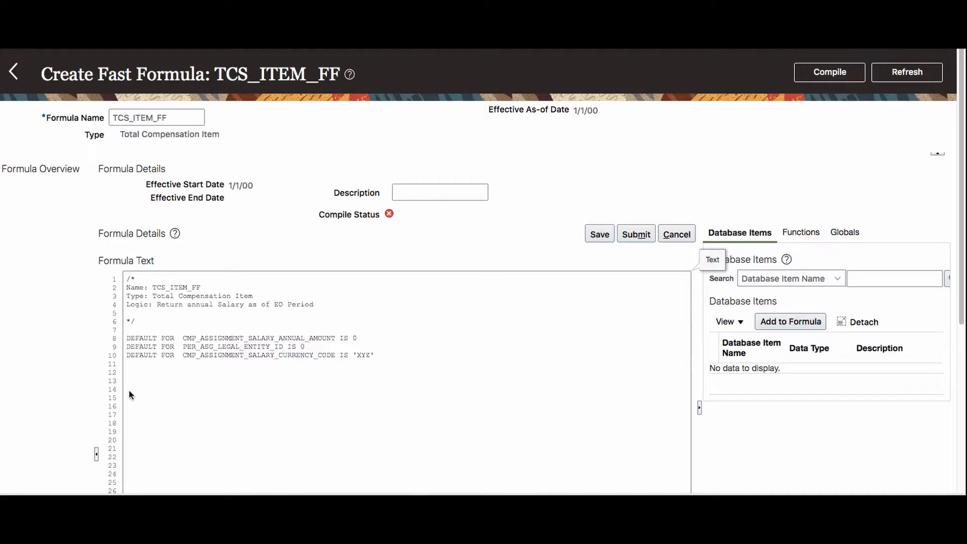
click(144, 372)
text(INPUTS ARE CMP_IV_PERIOD_START_DATE (DATE) ,CMP_IV_PERIOD_END_DATE (DATE))
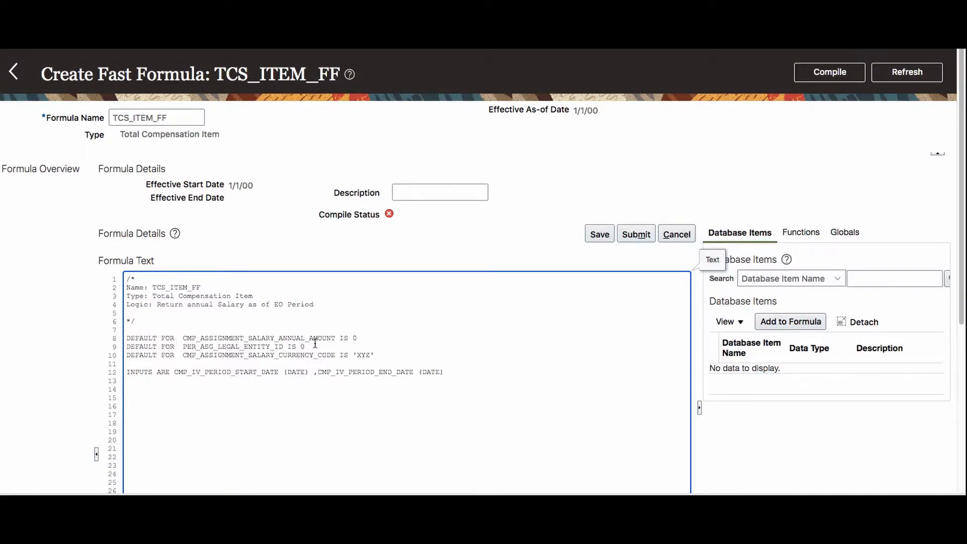
Step: Change the default value of CMP_ASSIGNMENT_SALARY_CURRENCY_CODE to 'XXX'
click(391, 354)
key(Left)
key(BackSpace)
key(BackSpace)
key(BackSpace)
text(XXX)
Step: Below the INPUTS line, add the log statement l_data = SET_LOG('Entering TCS_ITEM_FF' ), copying the formula name from the comment
click(490, 376)
key(Return)
text(l_data = SET_I)
text(OG)
text(('Entering)
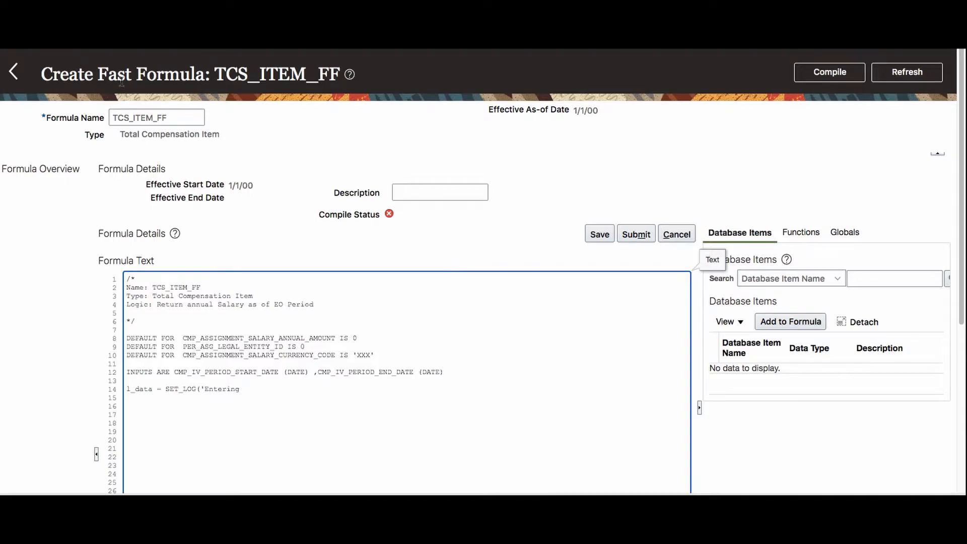
double_click(186, 288)
key(ctrl+c)
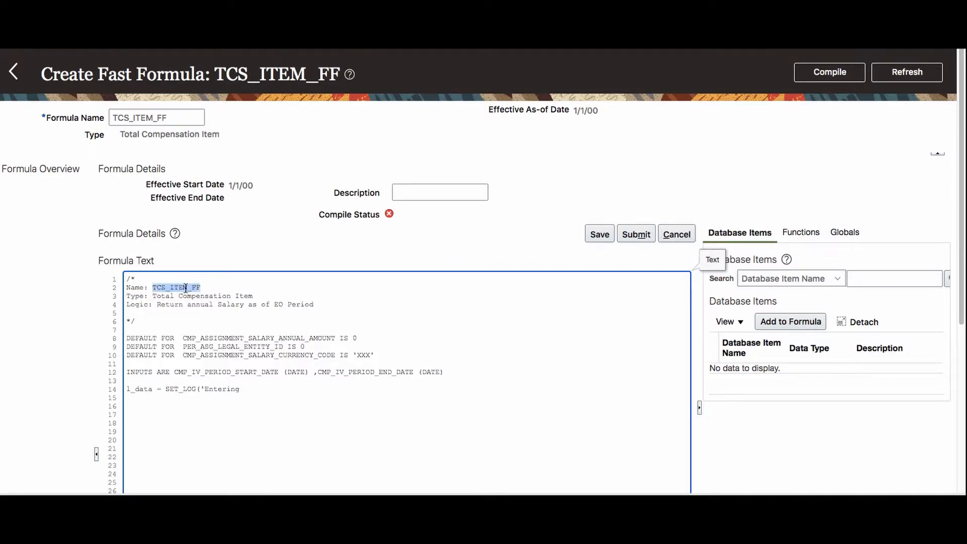
click(274, 391)
key(ctrl+v)
text(' ))
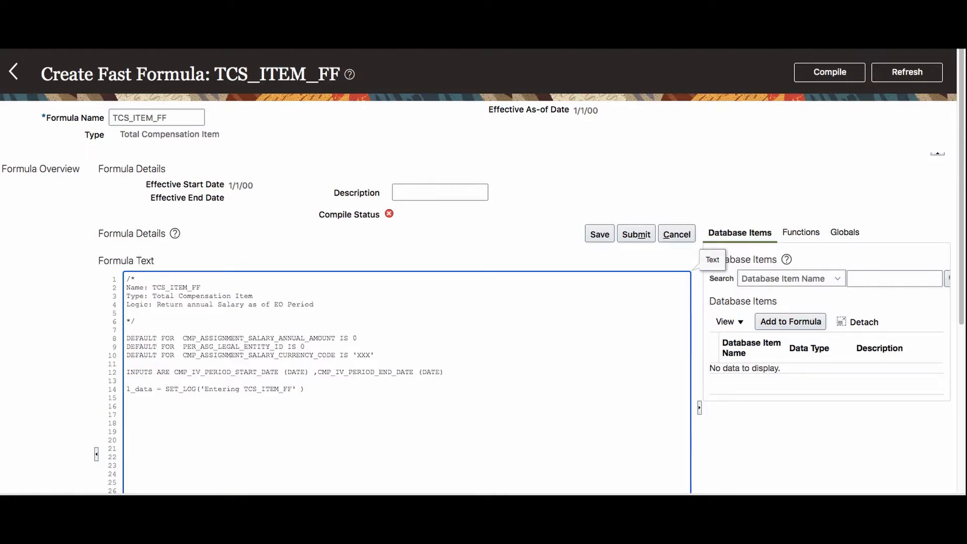
Step: Assign CMP_IV_PERIOD_START_DATE to L_PL_START_DATE, CMP_IV_PERIOD_END_DATE to L_PL_END_DATE, and get_context(HR_ASSIGNMENT_ID, -1) to l_hr_assign_id below the log statement
key(Down)
key(super+Tab)
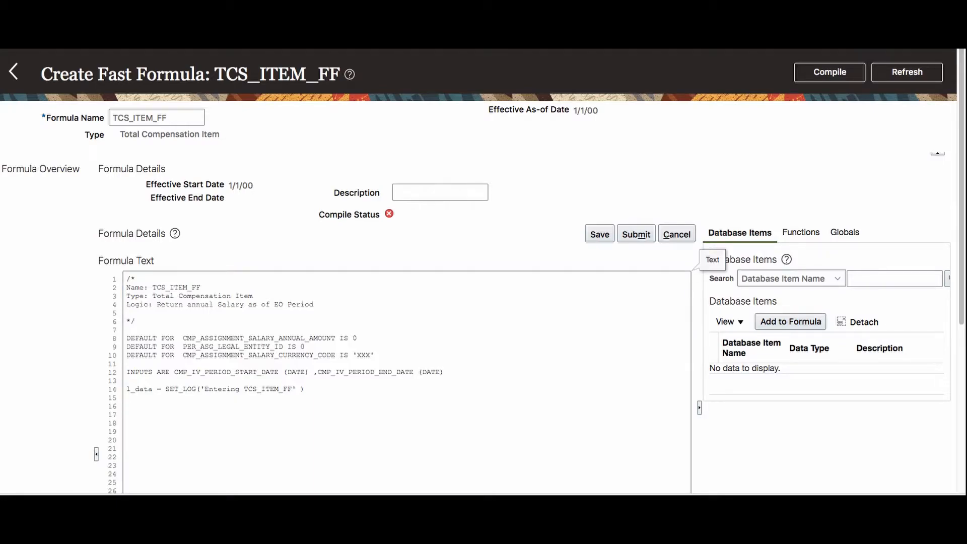
click(155, 421)
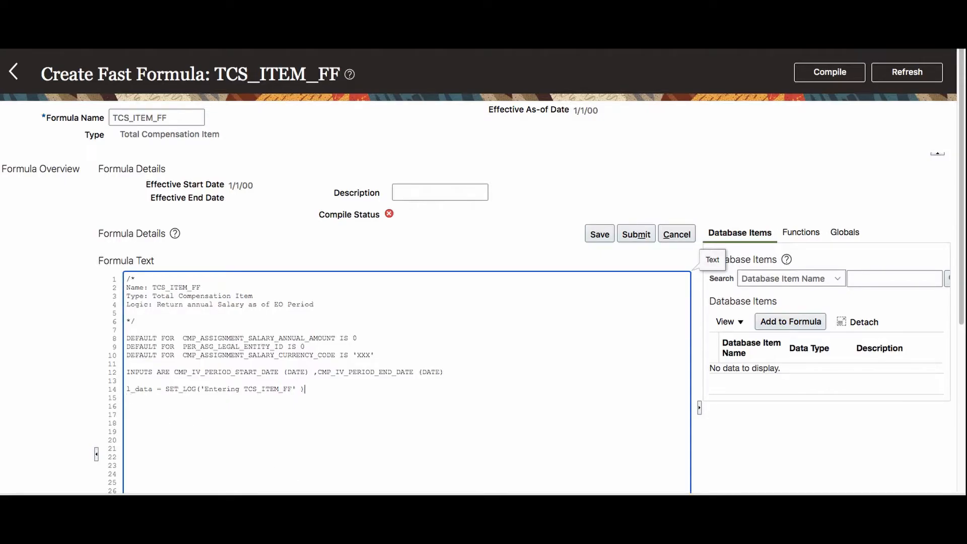
text(L_PL_START_DATE      = CMP_IV_PERIOD_START_DATE L_PL_END_DATE        = CMP_IV_PERIOD_END_DATE l_hr_assign_id = get_context(HR_ASSIGNMENT_ID, -1))
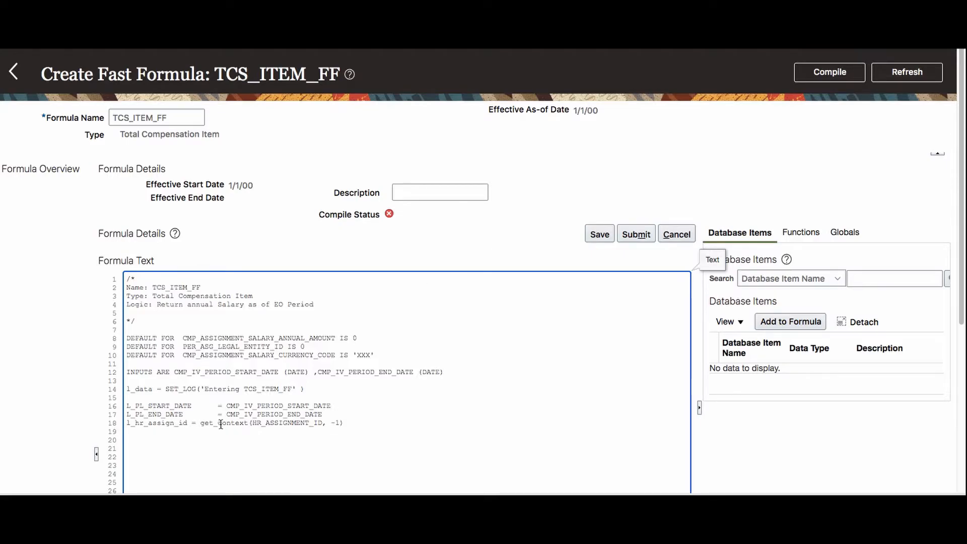
Step: Rename the two assigned date variables to L_START_DATE and L_END_DATE by removing the PL_ part
click(144, 405)
key(BackSpace)
key(BackSpace)
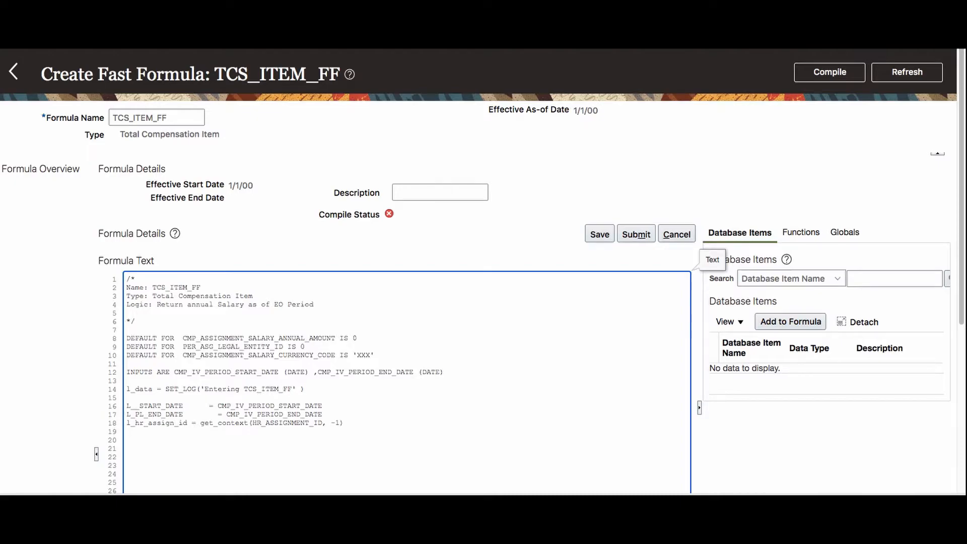
key(BackSpace)
key(Right)
key(Right)
key(Right)
key(BackSpace)
key(BackSpace)
key(BackSpace)
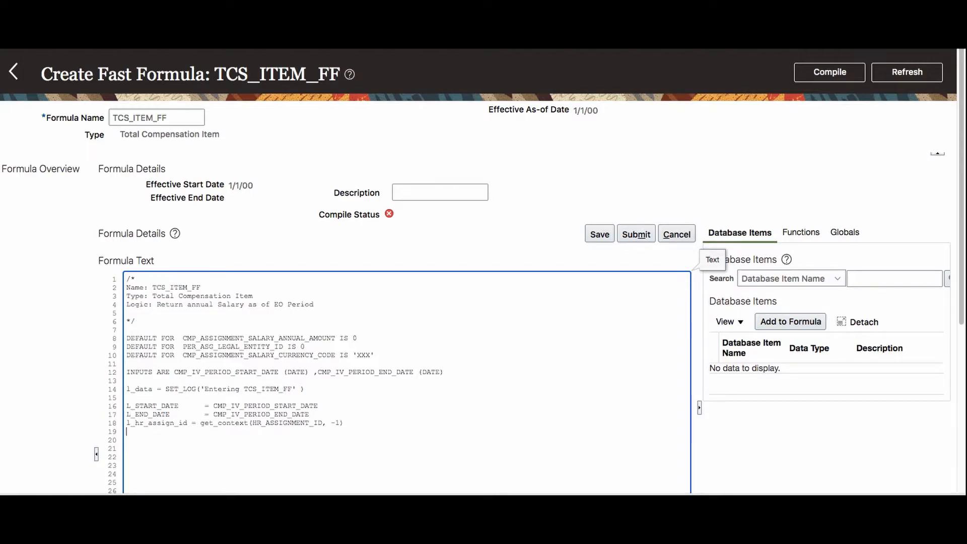
Step: Append SET_LOG lines for 'Start Date' (L_PL_START_DATE) and 'END Date' (L_PL_END_DATE) in 'YYYY/MM/DD' format, and 'Asg ID' (l_hr_assign_id)
key(super+Tab)
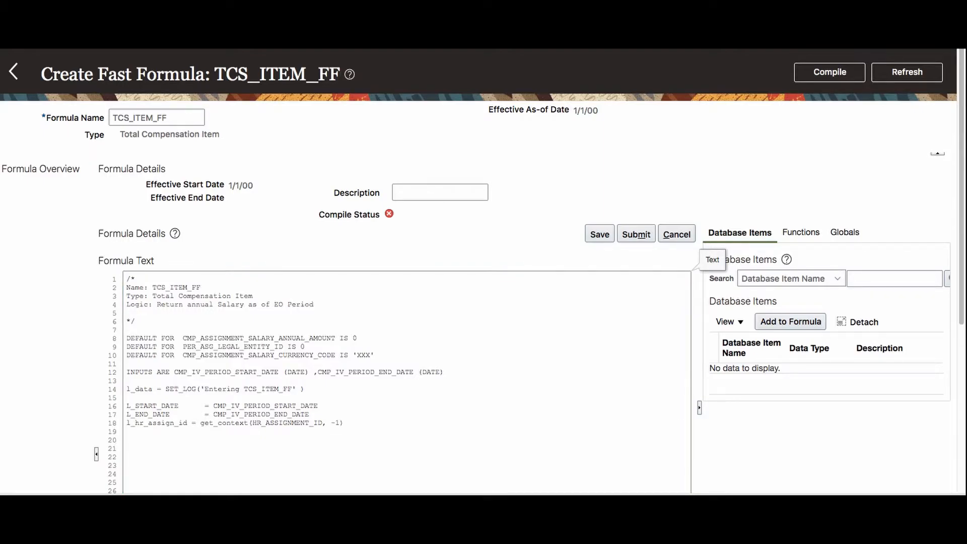
click(141, 449)
text(L_DATA = SET_LOG( 'Start Date  :' + TO_CHAR( L_PL_START_DATE,'YYYY/MM/DD')) L_DATA = SET_LOG( 'END Date   :' + TO_CHAR( L_PL_END_DATE,'YYYY/MM/DD')) L_DATA = SET_LOG( 'Asg ID     :' + TO_CHAR(l_hr_assign_id)))
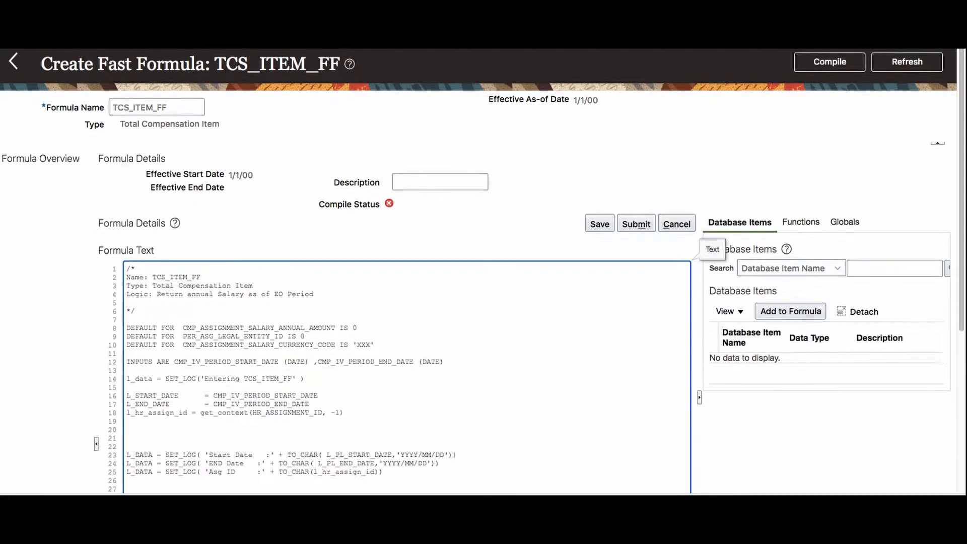
Step: Remove the PL_ part from the date variables in the 'Start Date' and 'END Date' log lines, leaving L_START_DATE and L_END_DATE
click(345, 454)
key(BackSpace)
key(BackSpace)
key(BackSpace)
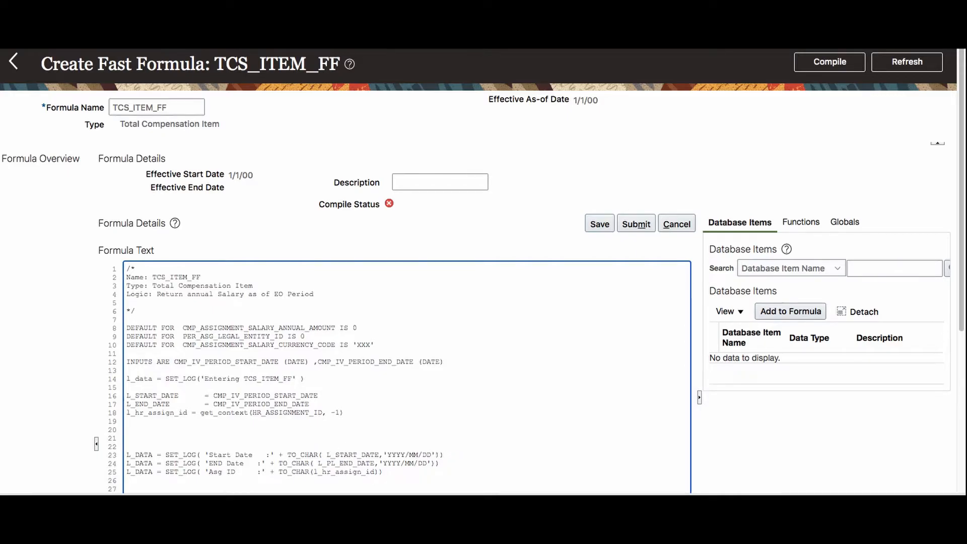
click(335, 463)
key(BackSpace)
key(BackSpace)
key(BackSpace)
Step: Delete two of the blank lines between the l_hr_assign_id assignment and the 'Start Date' log line
click(159, 428)
key(Delete)
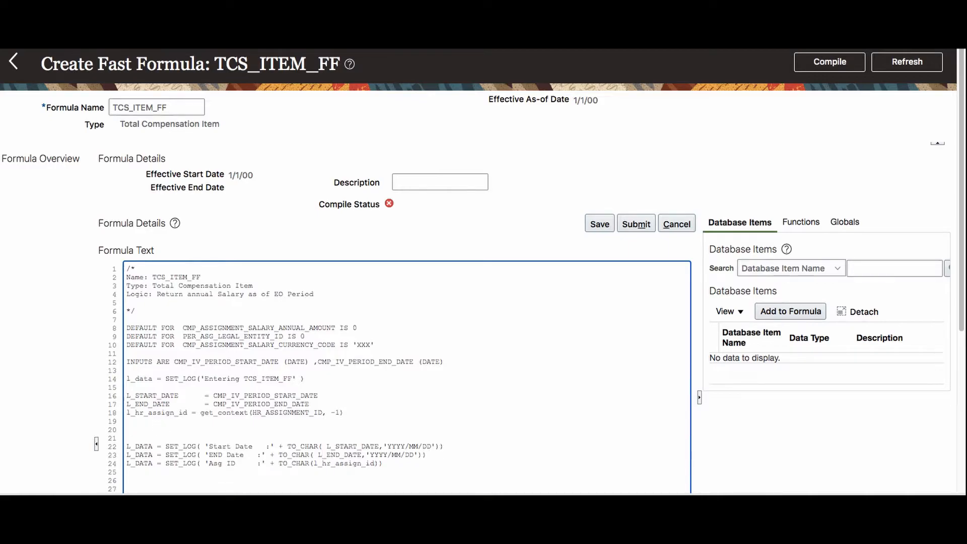
scroll(272, 378, down, 5)
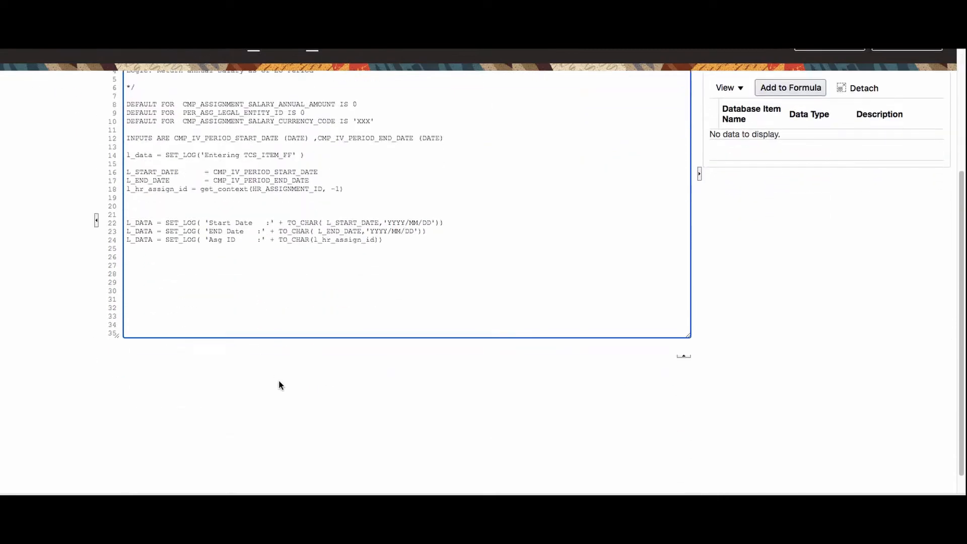
key(Delete)
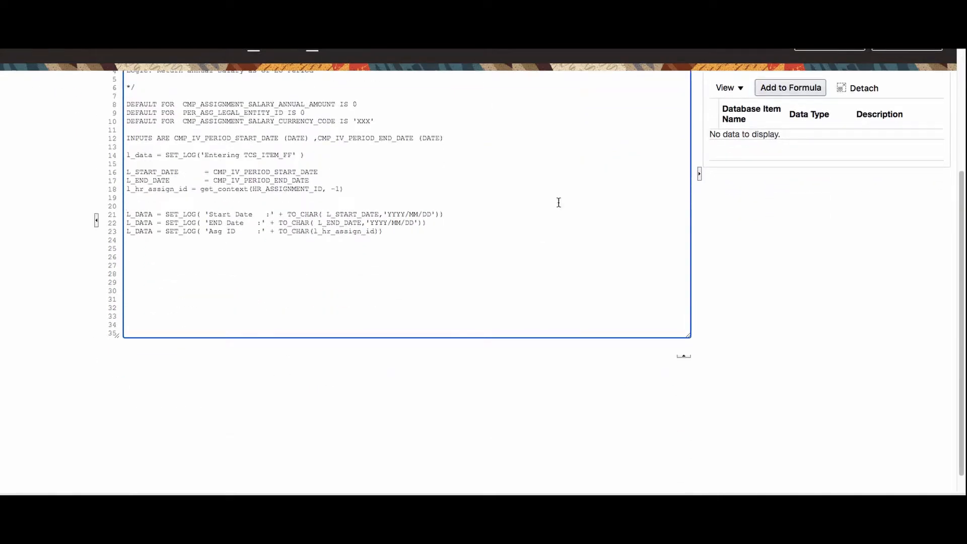
Step: Below the logs, assign COMPENSATION_DATES = TO_CHAR( L_PL_END_DATE,'YYYY/MM/DD'), VALUES = ' ', UNIT = CMP_ASSIGNMENT_SALARY_CURRENCY_CODE, LEGALEMPLOYERS = TO_CHAR(PER_ASG_LEGAL_ENTITY_ID ) and ASSIGNMENTS = l_hr_assign_id
key(super+Tab)
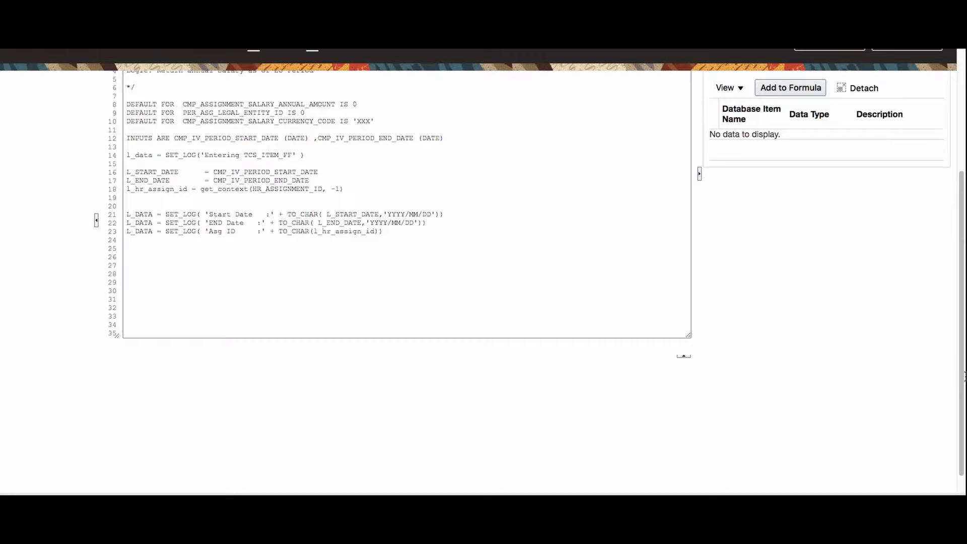
click(152, 248)
click(137, 229)
click(432, 229)
key(Return)
key(Return)
text(COMPENSATION_DATES   =  TO_CHAR( L_PL_END_DATE,'YYYY/MM/DD') VALUES               =  ' ' UNIT                 =  CMP_ASSIGNMENT_SALARY_CURRENCY_CODE LEGALEMPLOYERS       =  TO_CHAR(PER_ASG_LEGAL_ENTITY_ID ) ASSIGNMENTS          =  l_hr_assign_id)
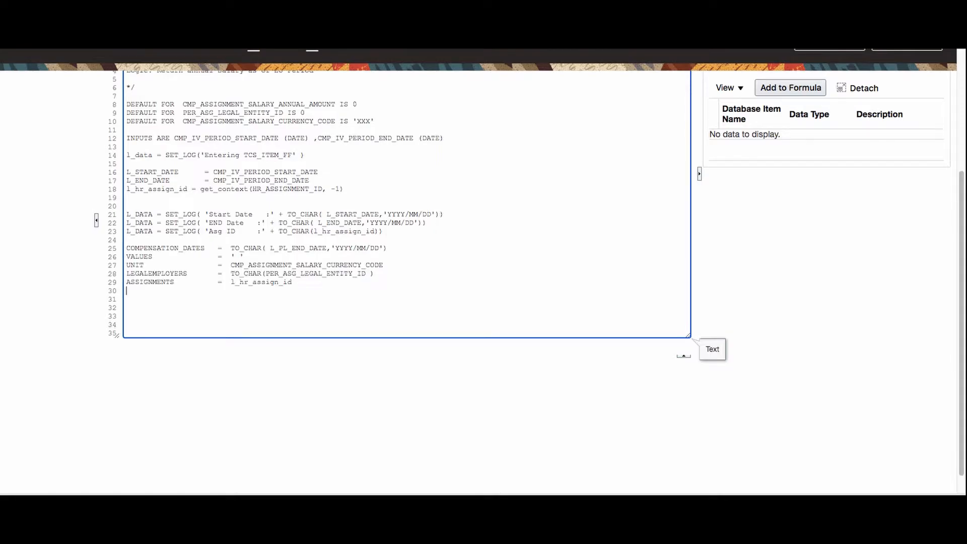
Step: Rename the date variable in the COMPENSATION_DATES assignment to L_END_DATE
click(292, 249)
key(BackSpace)
key(BackSpace)
key(BackSpace)
scroll(391, 312, up, 2)
scroll(393, 242, down, 2)
scroll(393, 242, down, 1)
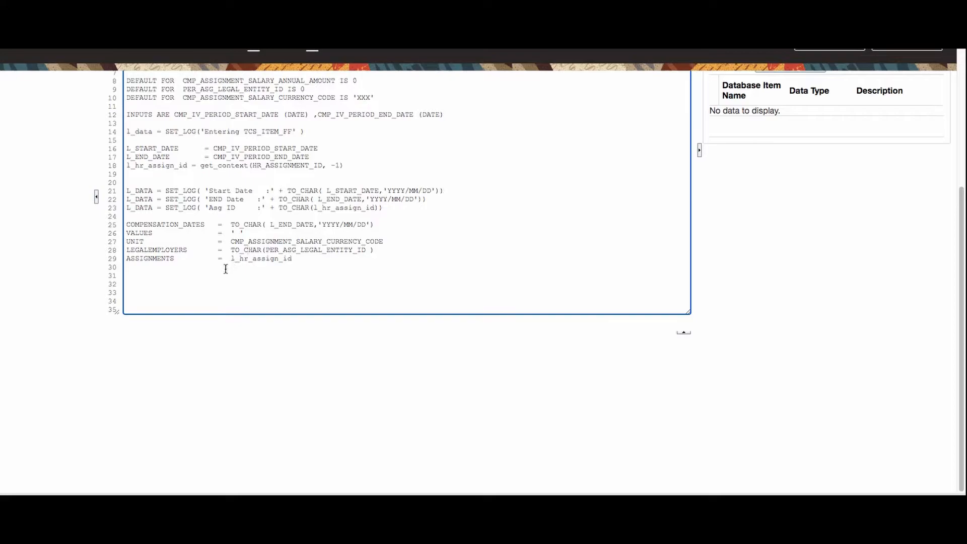
Step: Set ASSIGNMENTS to TO_CHAR(l_hr_assign_id), copying the expression from the 'Asg ID' log line
drag(275, 208, 381, 207)
key(ctrl+c)
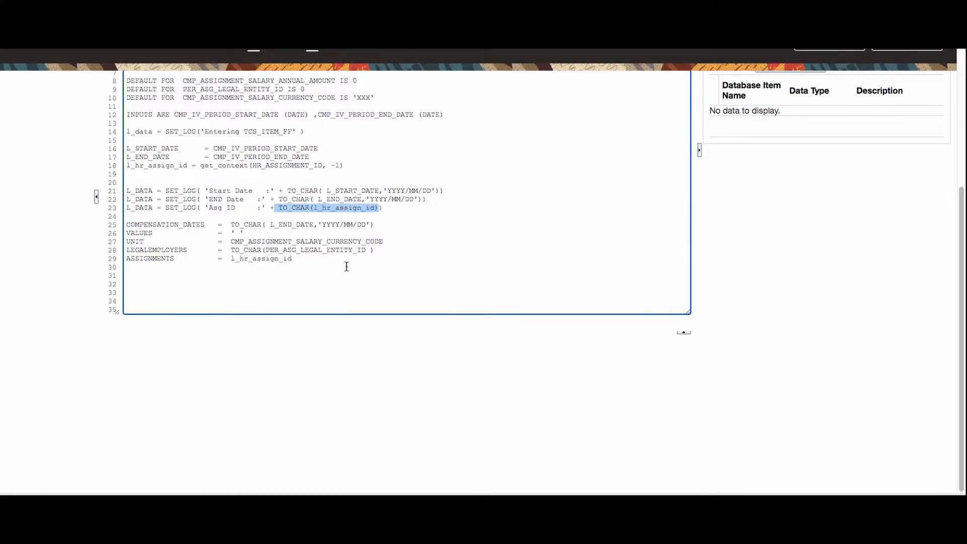
double_click(272, 260)
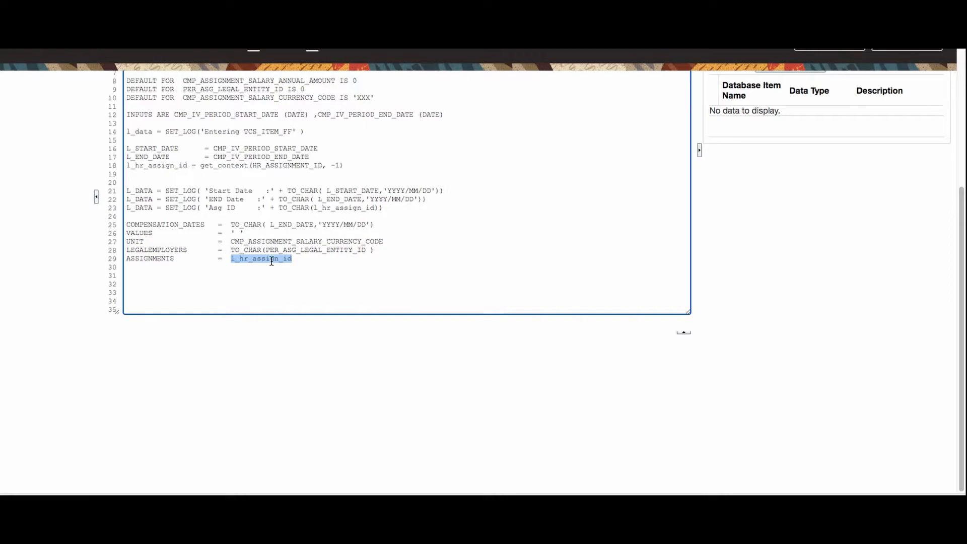
key(ctrl+v)
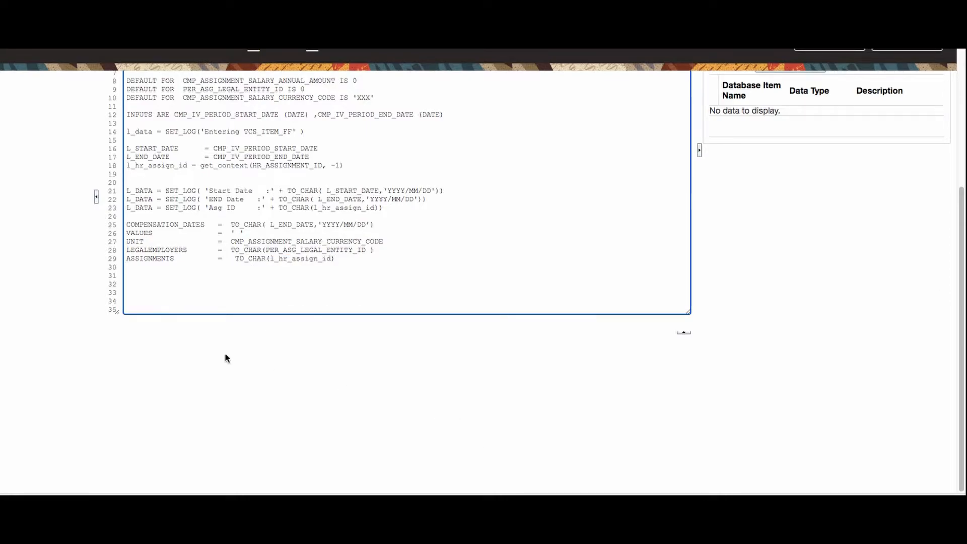
Step: Below the assignments, add a CHANGE_CONTEXTS(EFFECTIVE_DATE = L_PL_START_DATE) block that logs 'ANN SALARY' and sets VALUES to TO_CHAR( CMP_ASSIGNMENT_SALARY_ANNUAL_AMOUNT)
scroll(303, 263, up, 3)
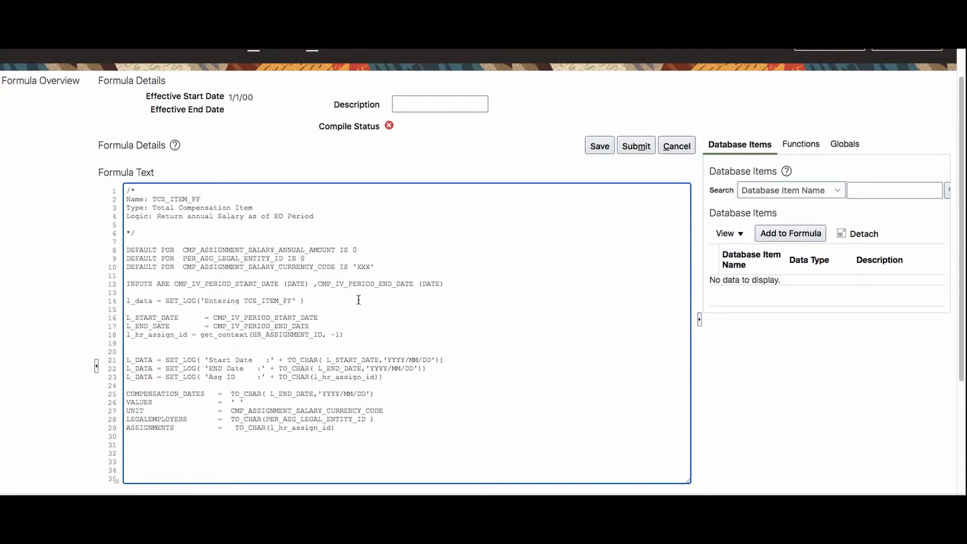
scroll(385, 327, down, 1)
click(286, 438)
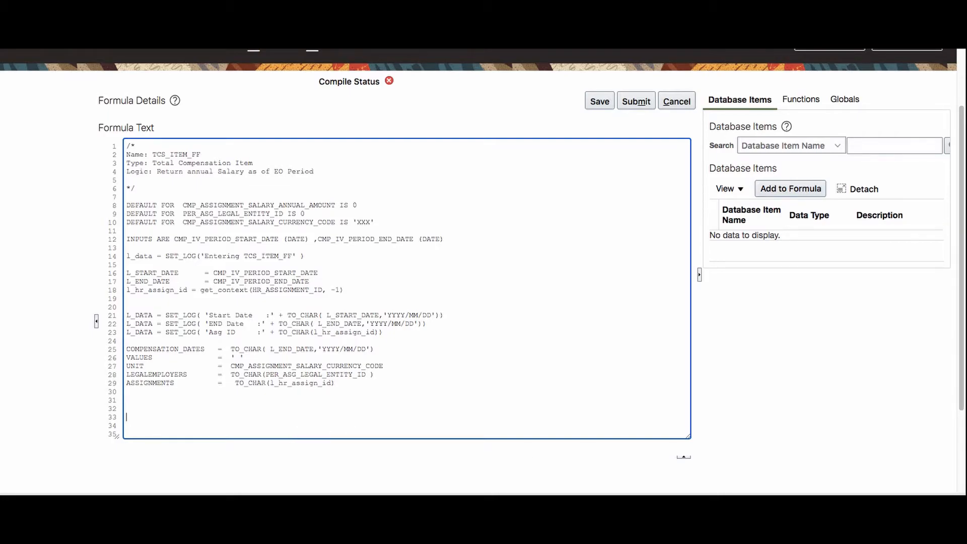
key(super+Tab)
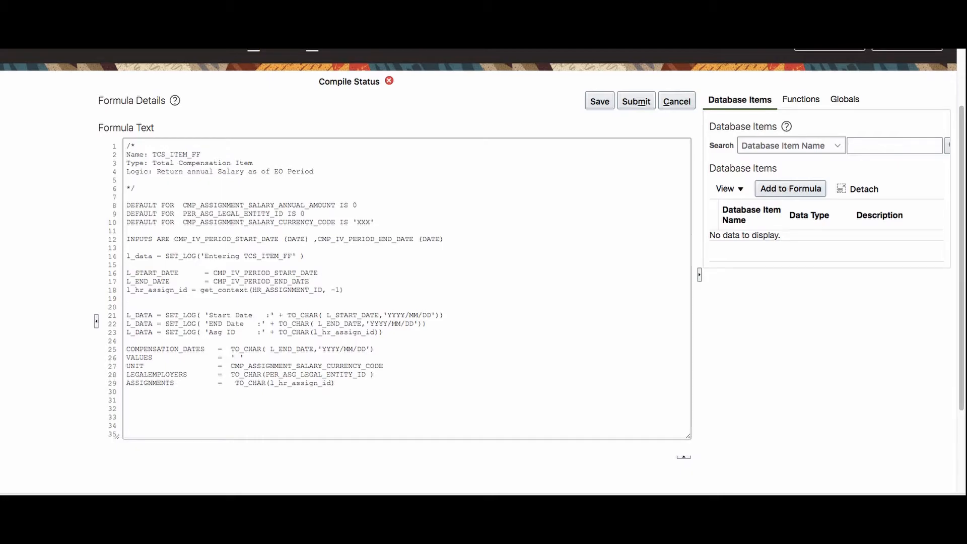
click(142, 407)
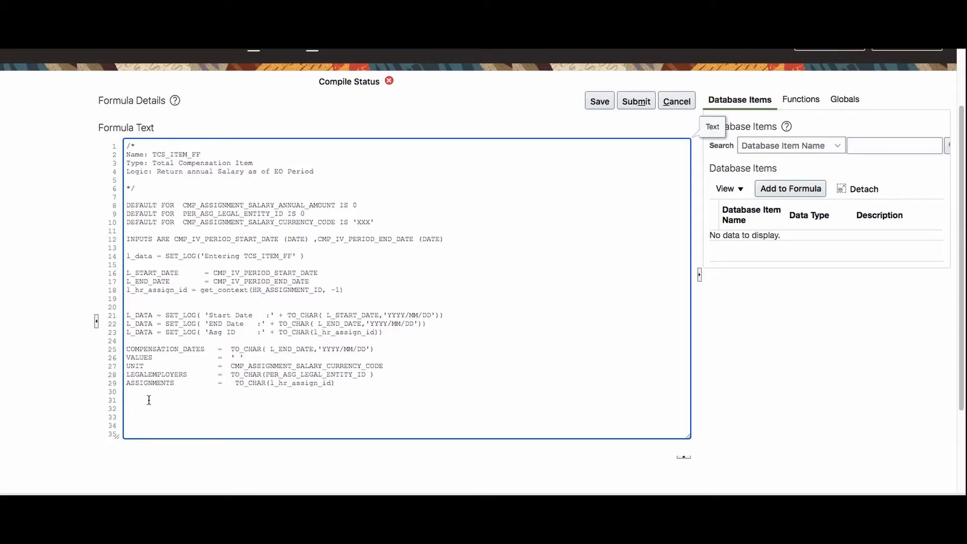
text(CHANGE_CONTEXTS(EFFECTIVE_DATE = L_PL_START_DATE)   (   L_DATA = SET_LOG( 'ANN SALARY   :' + TO_CHAR( CMP_ASSIGNMENT_SALARY_ANNUAL_AMOUNT))   VALUES =  TO_CHAR( CMP_ASSIGNMENT_SALARY_ANNUAL_AMOUNT) ))
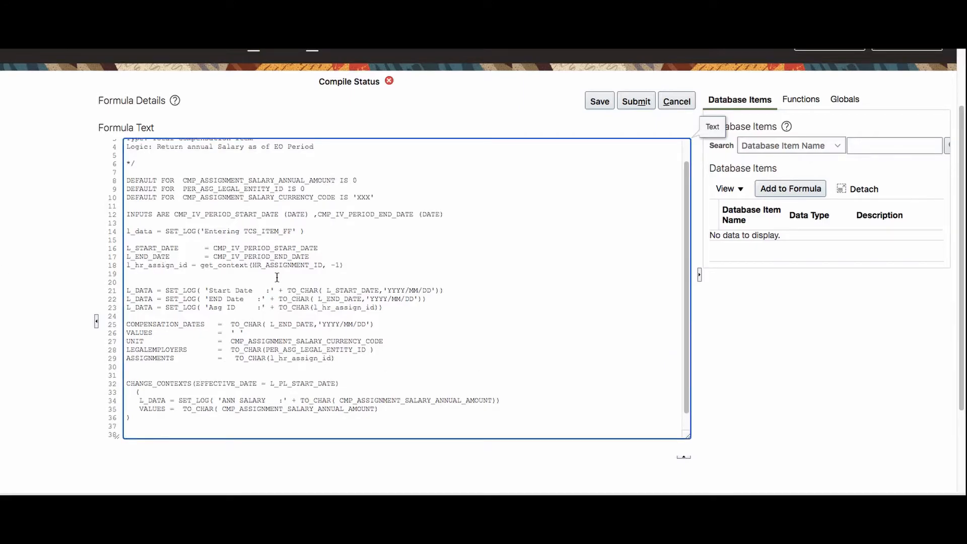
Step: Copy the 'Entering TCS_ITEM_FF' log statement below the CHANGE_CONTEXTS block and change its text to 'Leaving TCS_ITEM_FF'
click(236, 280)
drag(310, 232, 111, 233)
key(ctrl+c)
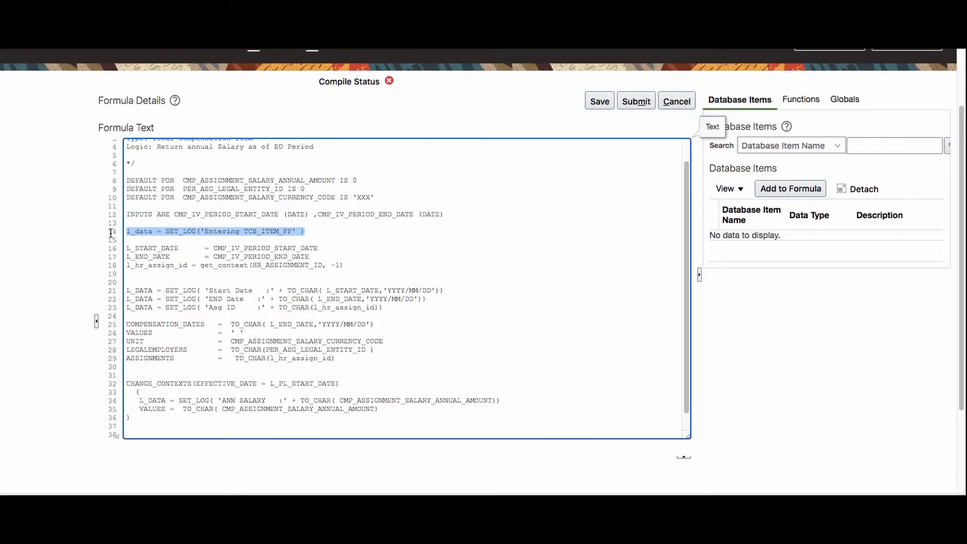
click(171, 422)
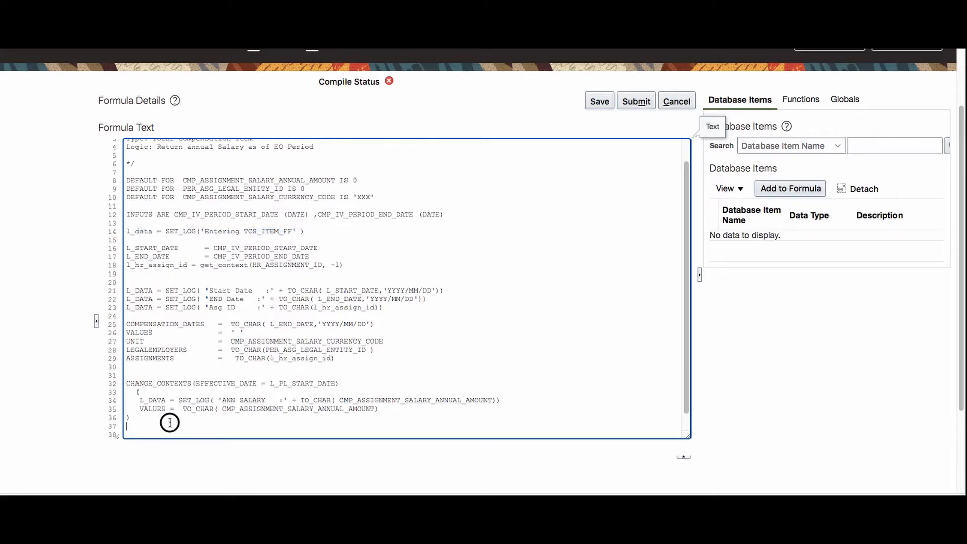
key(ctrl+v)
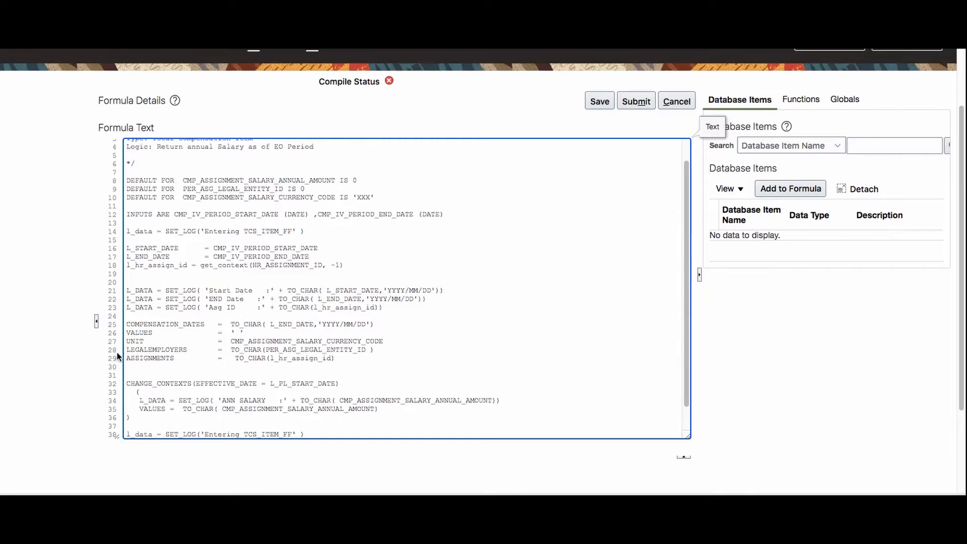
key(Return)
key(Return)
key(Return)
double_click(229, 409)
text(Leaving)
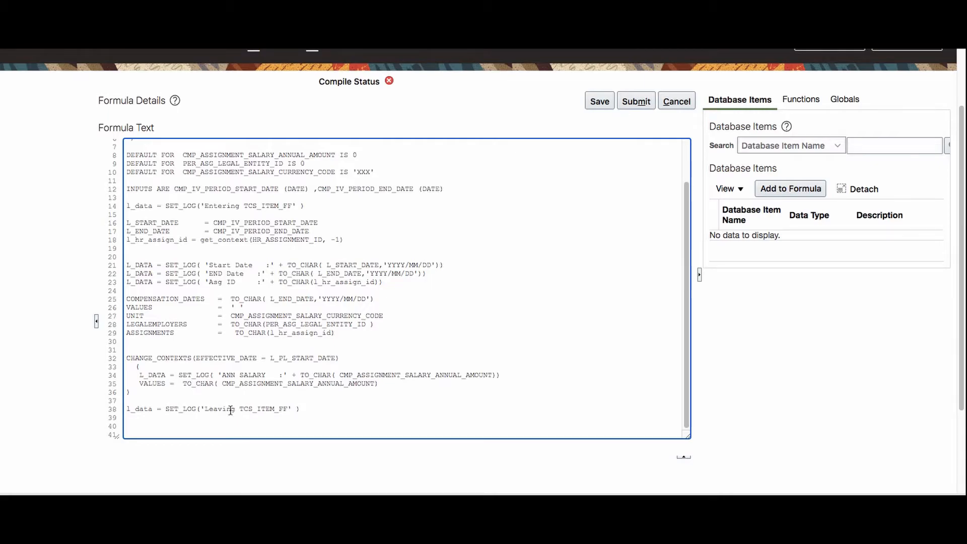
Step: Below the 'Leaving' log line, add the statement RETURN COMPENSATION_DATES ,VALUES, LEGALEMPLOYERS, ASSIGNMENTS, UNIT
key(alt+Tab)
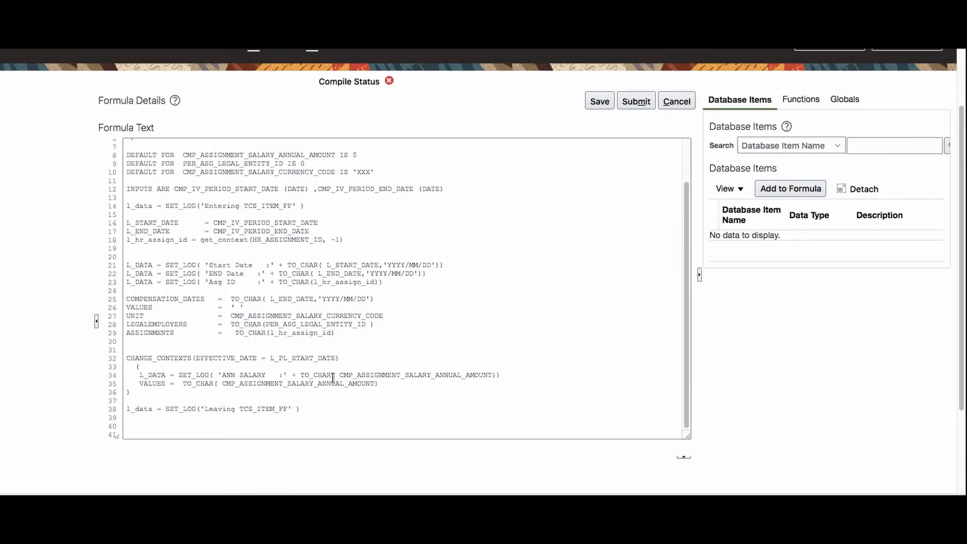
key(alt+Tab)
key(Right)
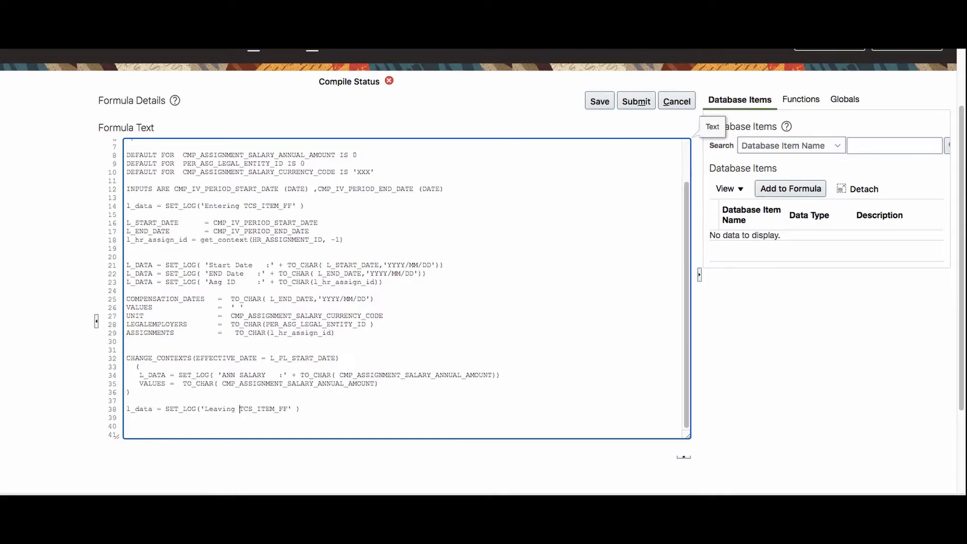
key(Right)
key(Right)
key(Right)
key(Right)
key(Return)
text(RETURN  COMPENSATION_DATES ,VALUES, LEGALEMPLOYERS, ASSIGNMENTS, UNIT)
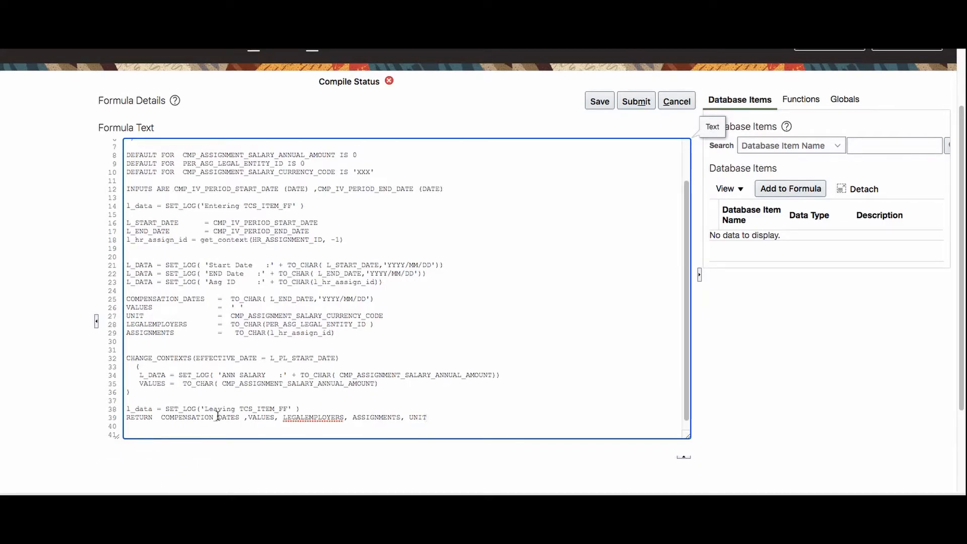
Step: Save the formula and submit it for compilation
click(443, 421)
click(600, 101)
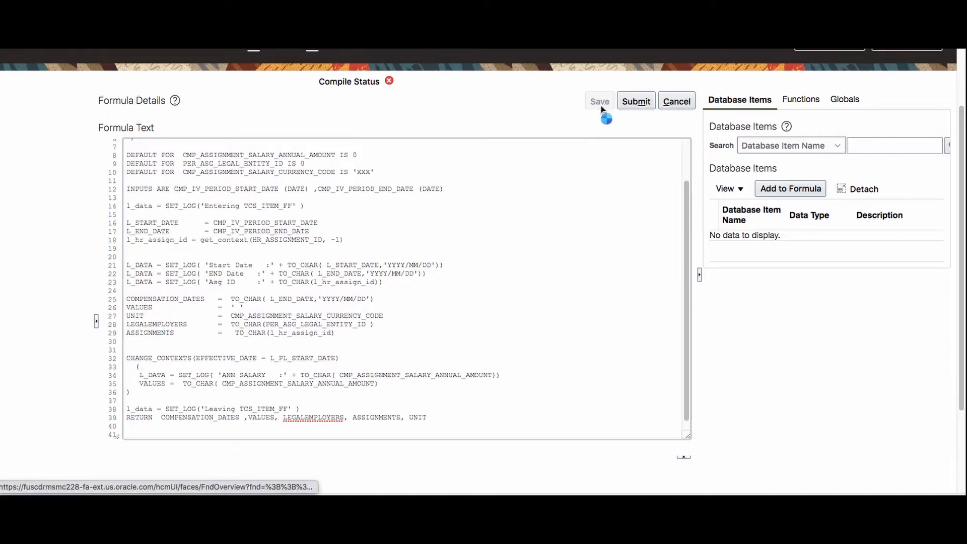
click(638, 103)
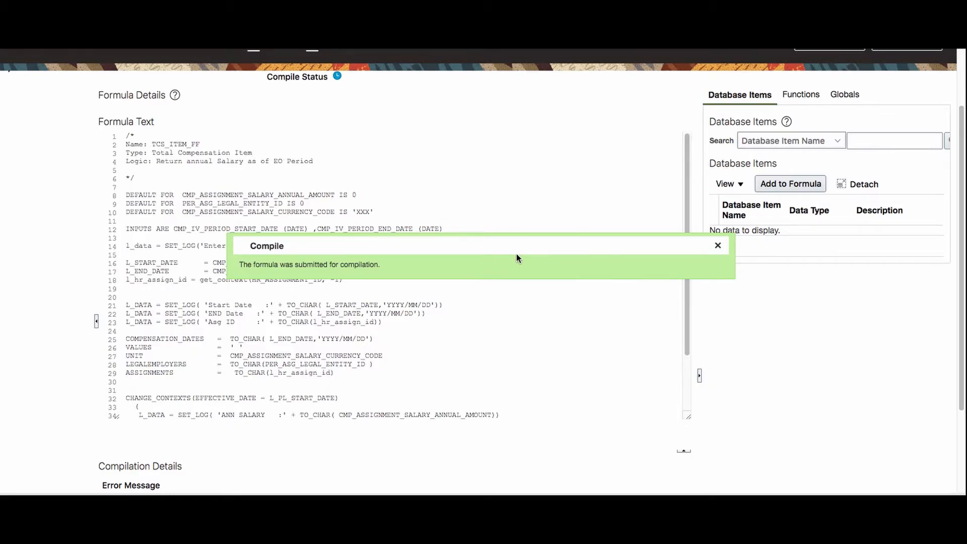
Step: Refresh the formula's compile status and examine the compilation details against the formula text
scroll(906, 265, up, 5)
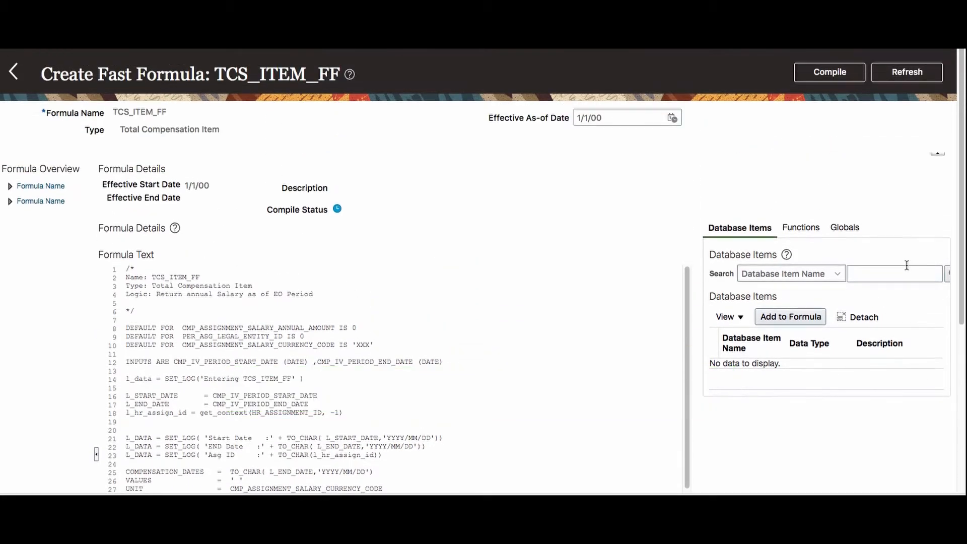
click(911, 75)
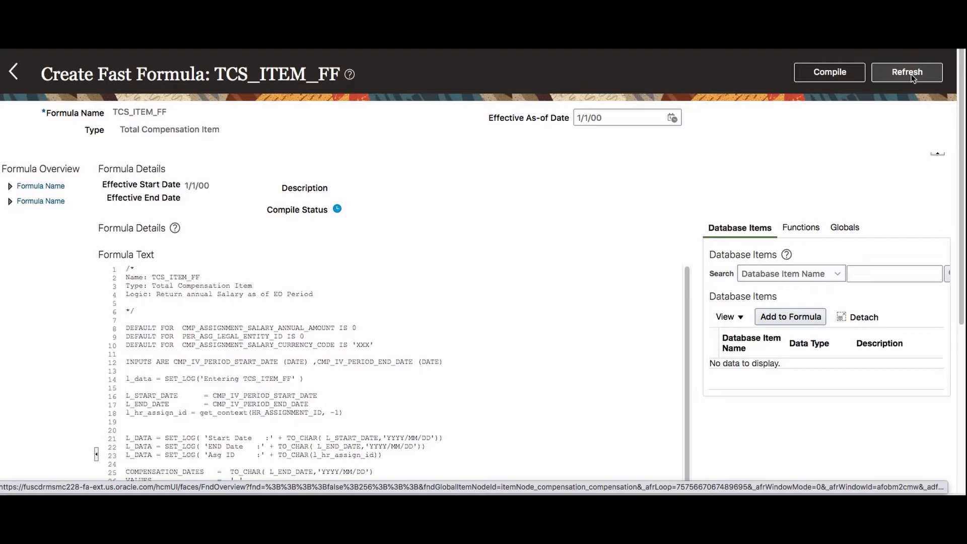
click(912, 74)
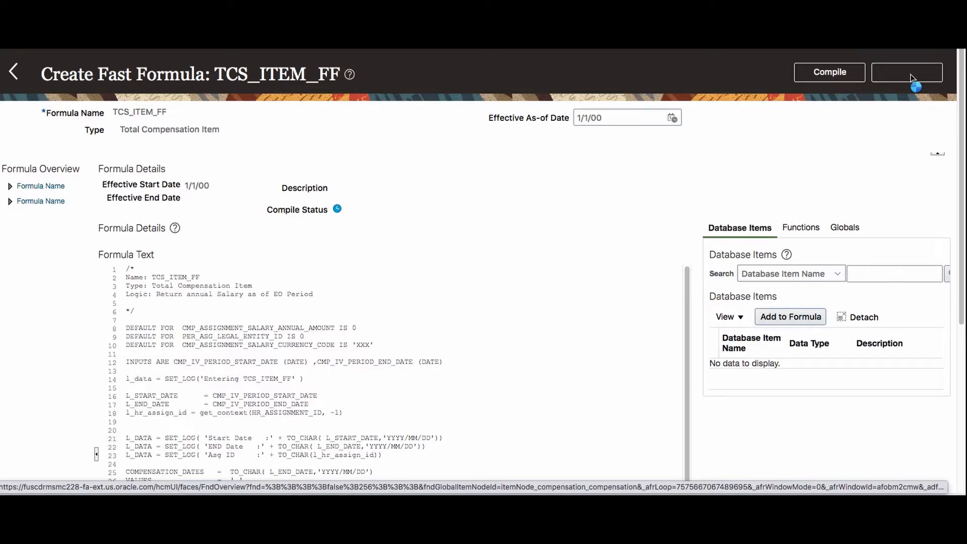
scroll(625, 396, down, 3)
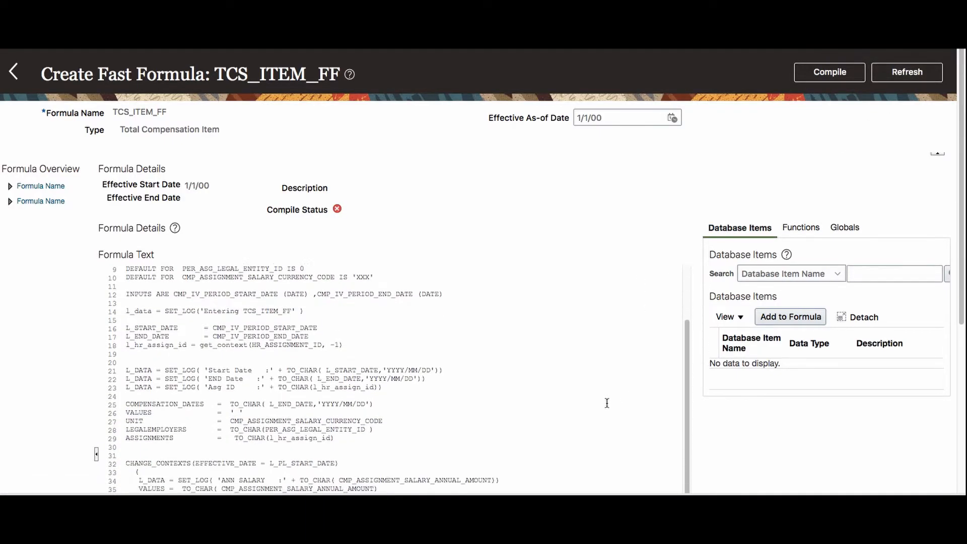
scroll(624, 396, down, 5)
scroll(319, 406, up, 2)
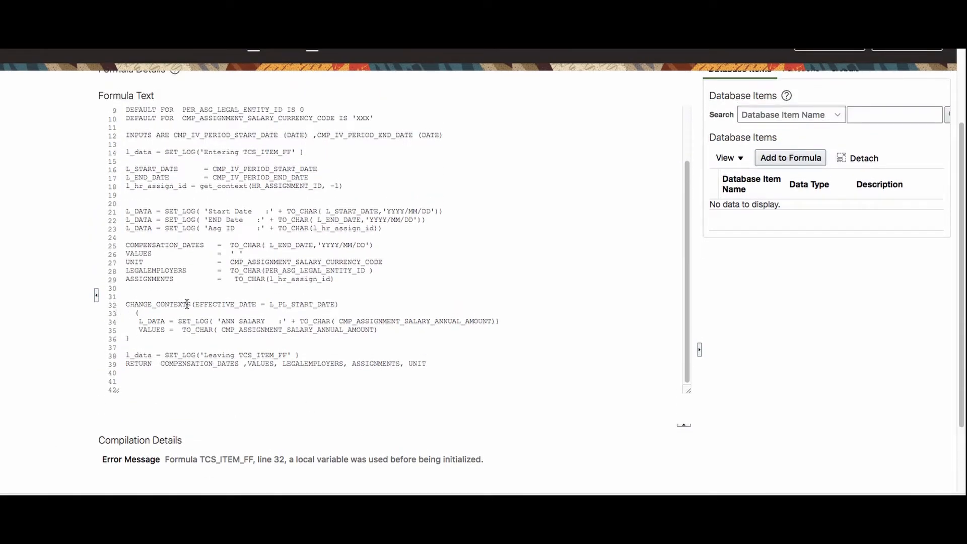
scroll(634, 217, up, 2)
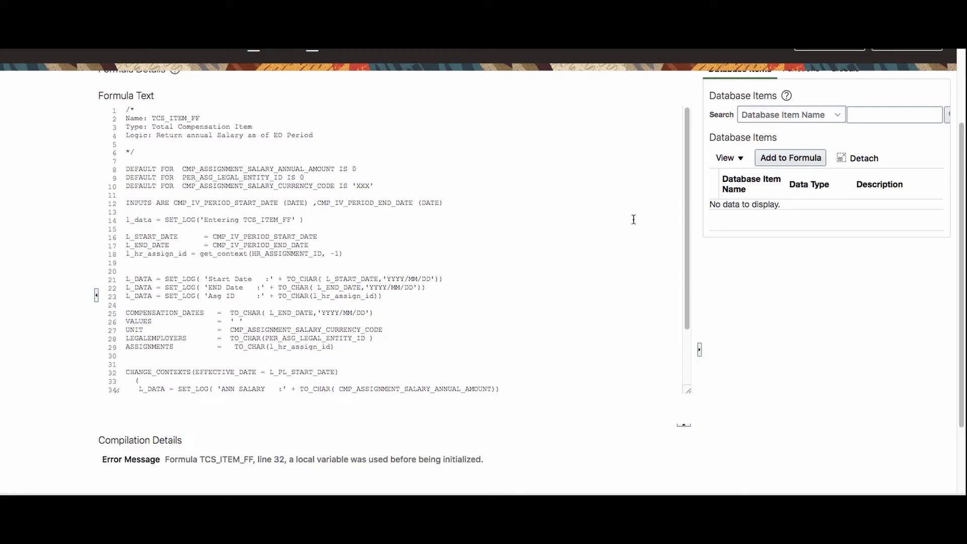
scroll(947, 251, up, 3)
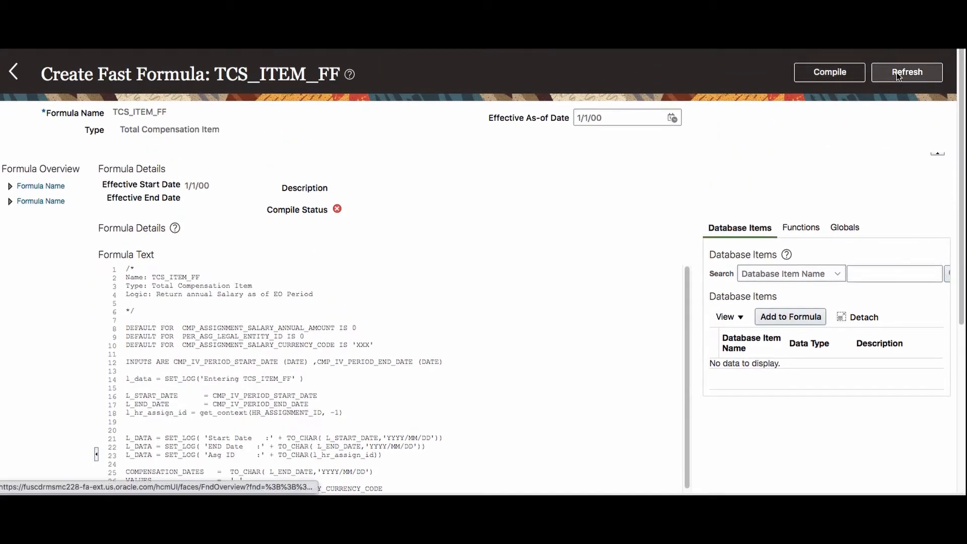
Step: Return to the Fast Formulas list and search for formulas whose name starts with TCS
click(12, 74)
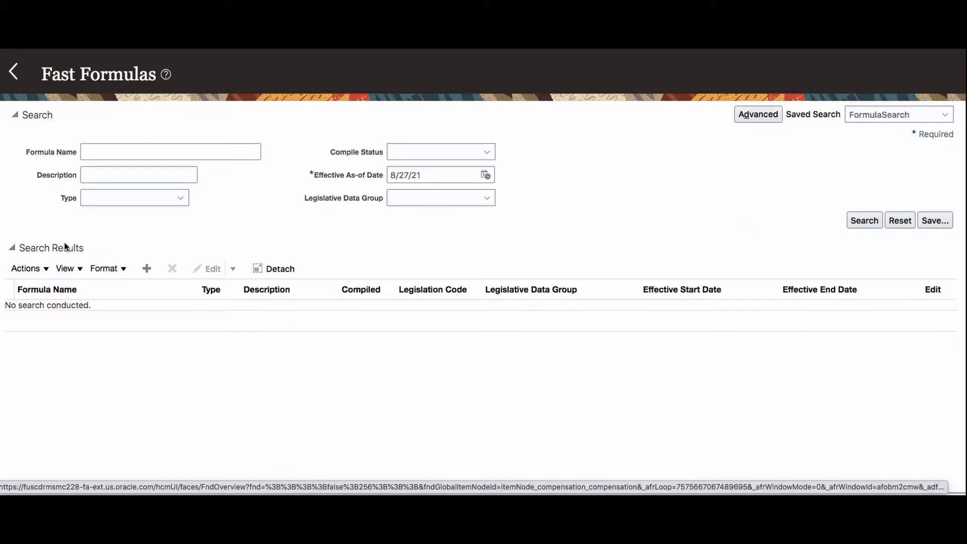
click(141, 151)
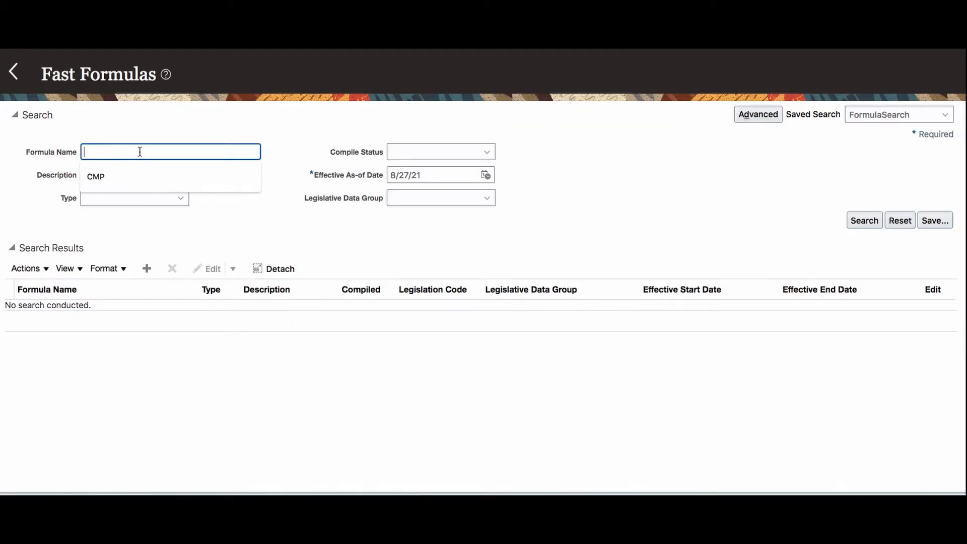
text(TCS)
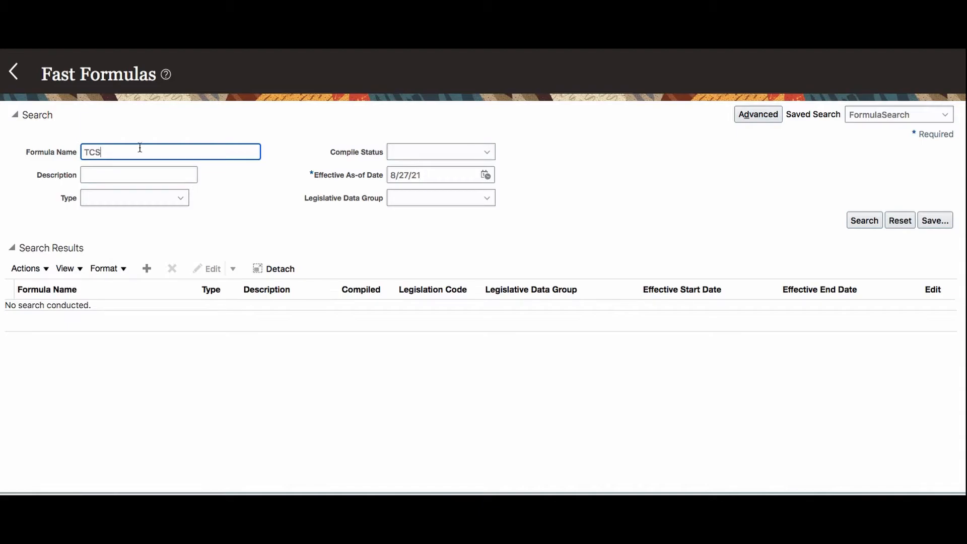
key(Return)
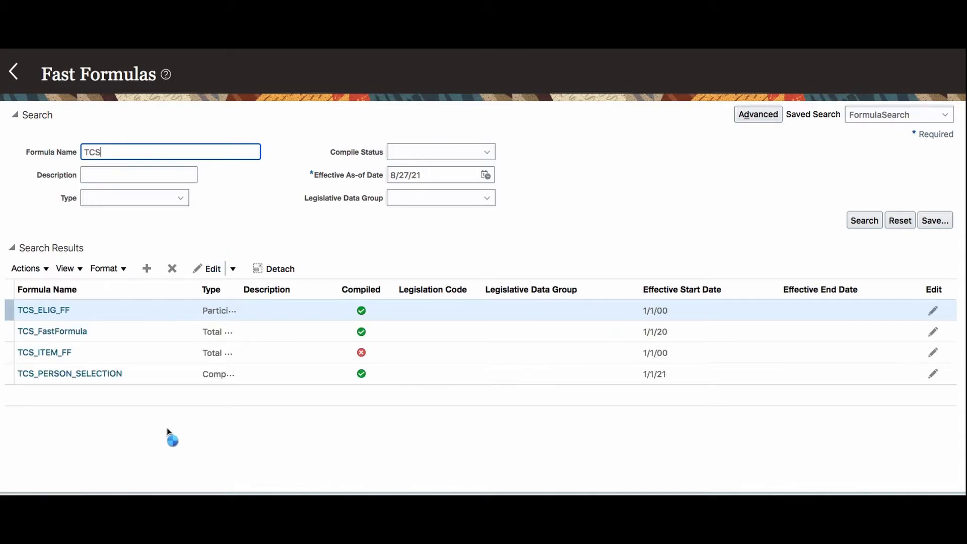
Step: Open TCS_ITEM_FF for correction and change L_PL_START_DATE to L_START_DATE in the CHANGE_CONTEXTS statement on line 32
click(46, 354)
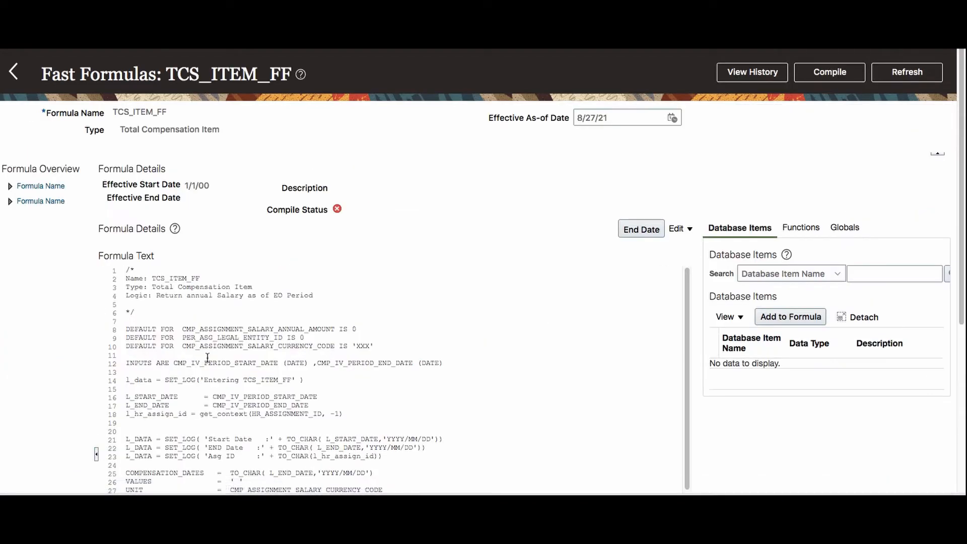
click(687, 231)
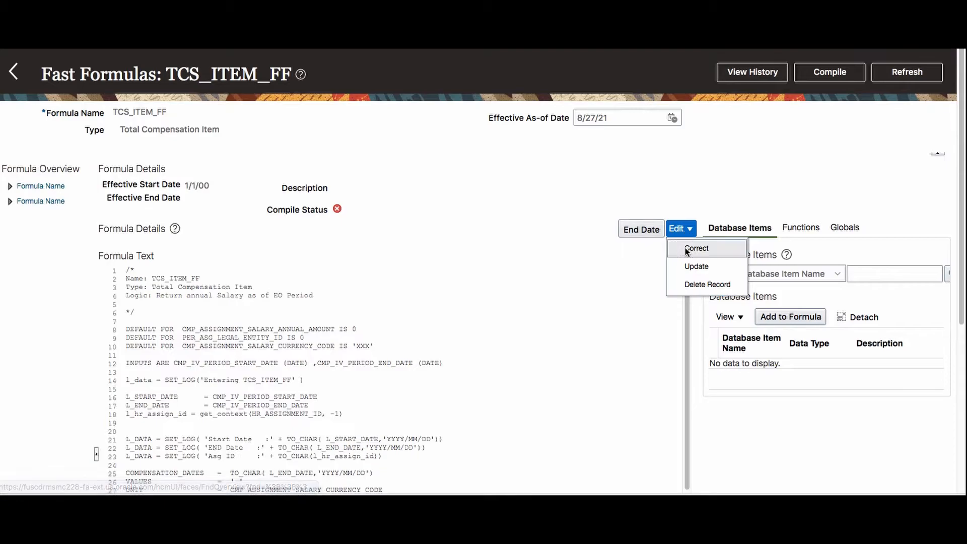
click(696, 248)
scroll(413, 365, down, 2)
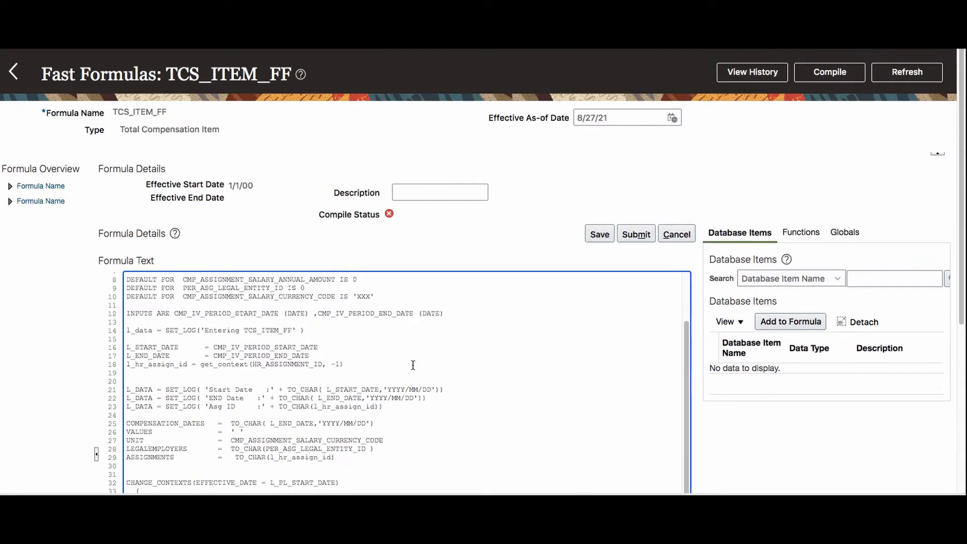
scroll(377, 410, down, 5)
click(286, 225)
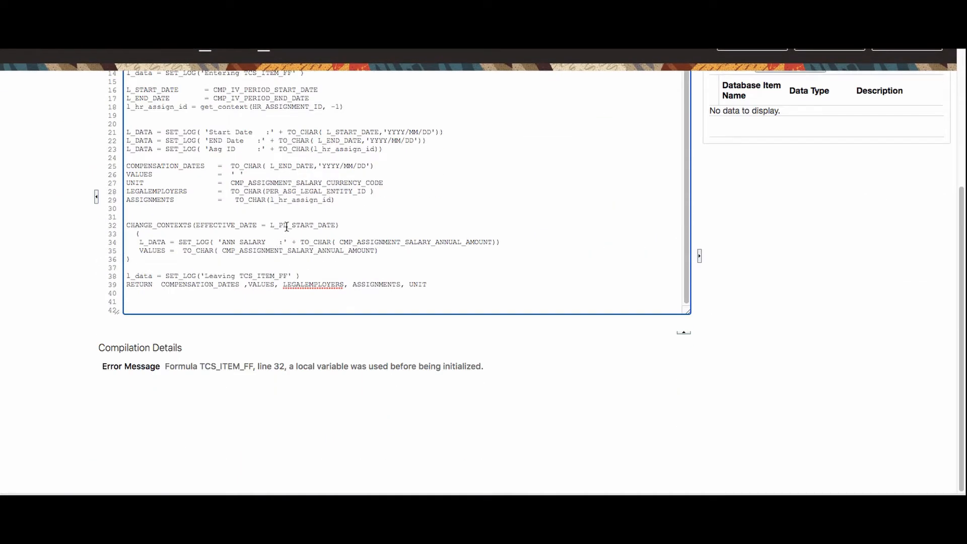
key(BackSpace)
key(BackSpace)
key(BackSpace)
Step: Save the corrected formula, dismissing any error, and compile it
scroll(351, 240, up, 10)
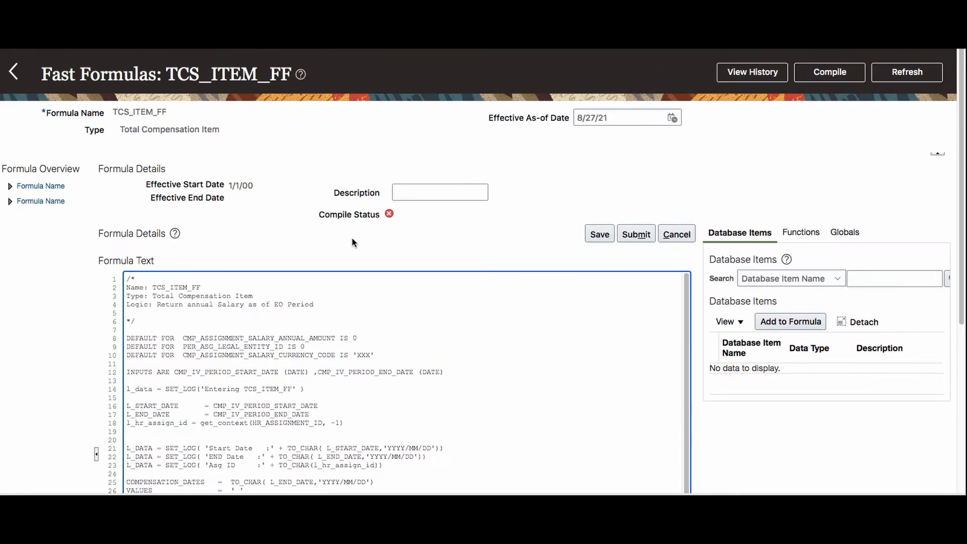
click(598, 236)
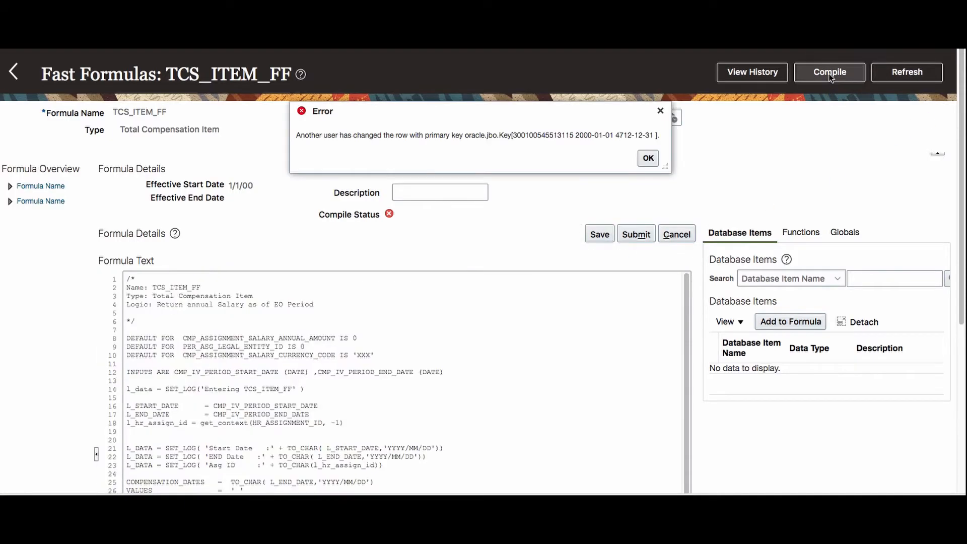
click(648, 158)
click(595, 234)
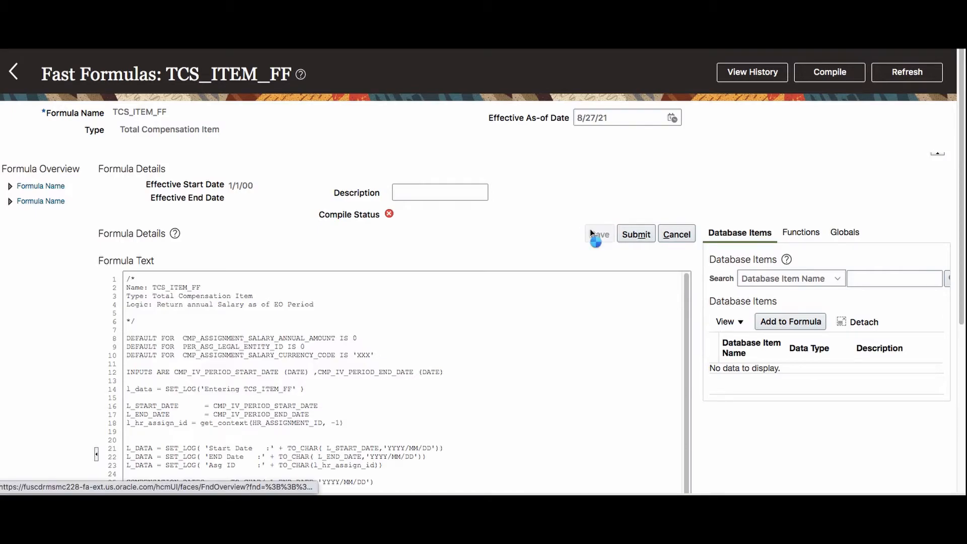
click(845, 74)
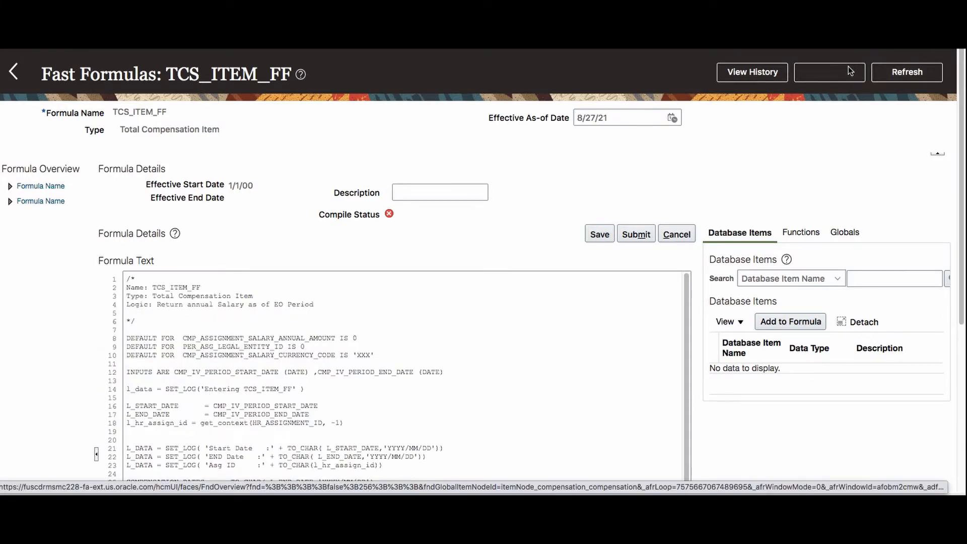
Step: Refresh the formula's compile status and check it again by rerunning the TCS search in the Fast Formulas list
click(912, 72)
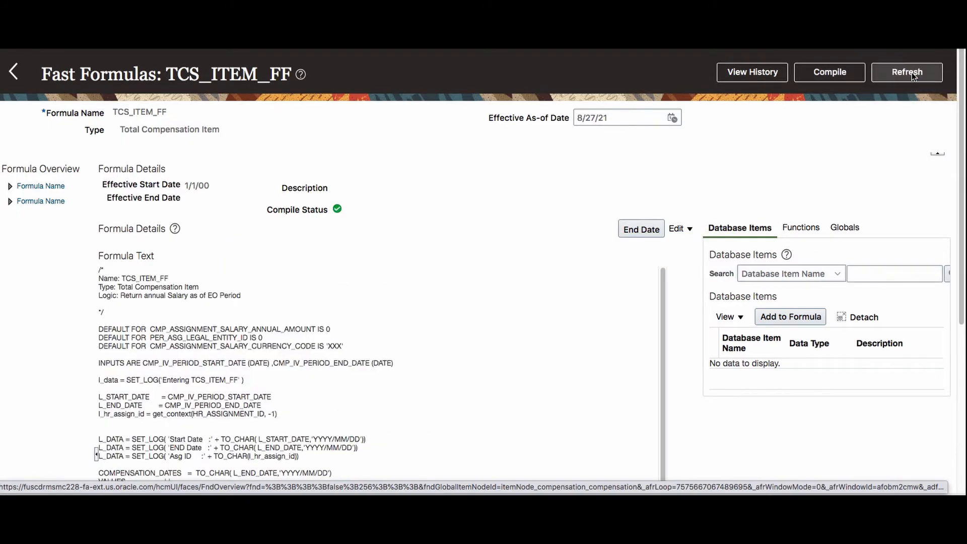
scroll(479, 389, down, 2)
scroll(487, 379, up, 2)
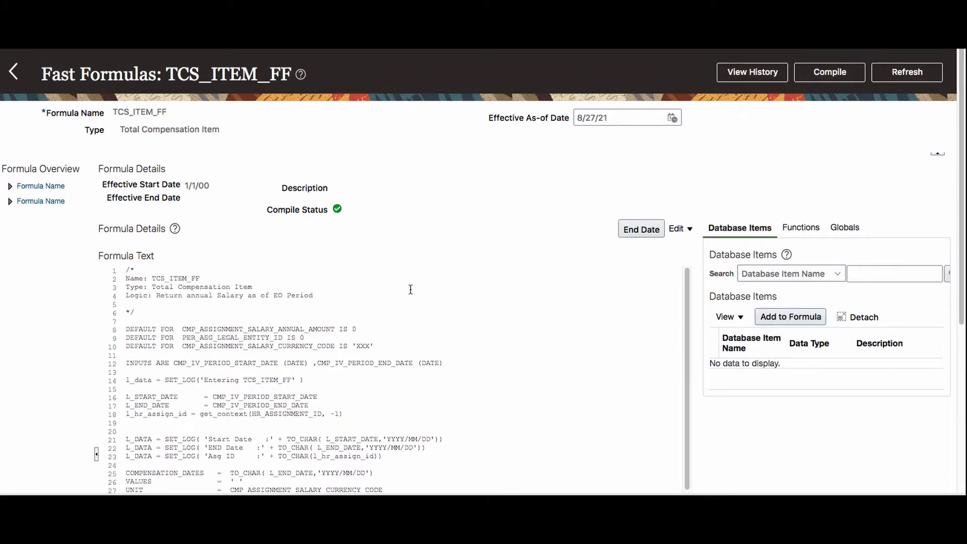
click(15, 74)
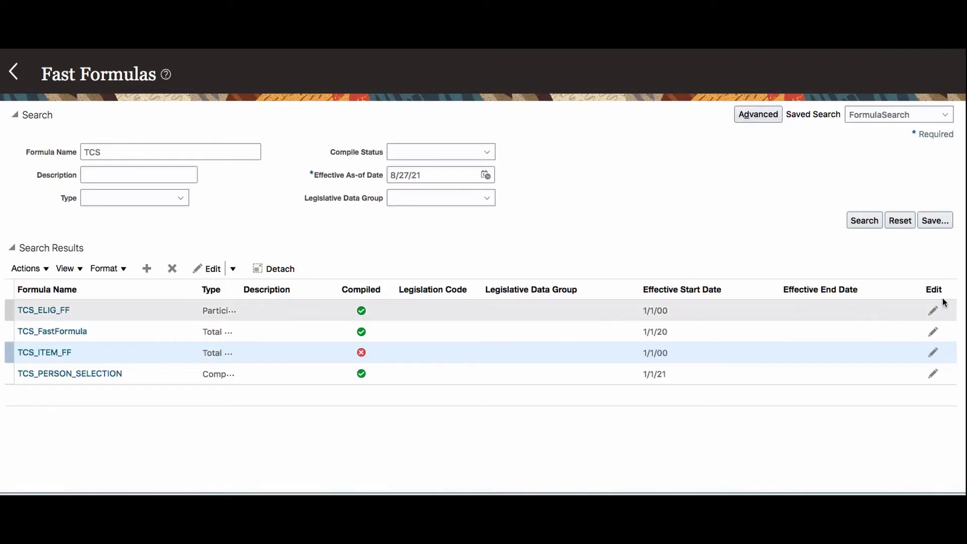
click(868, 221)
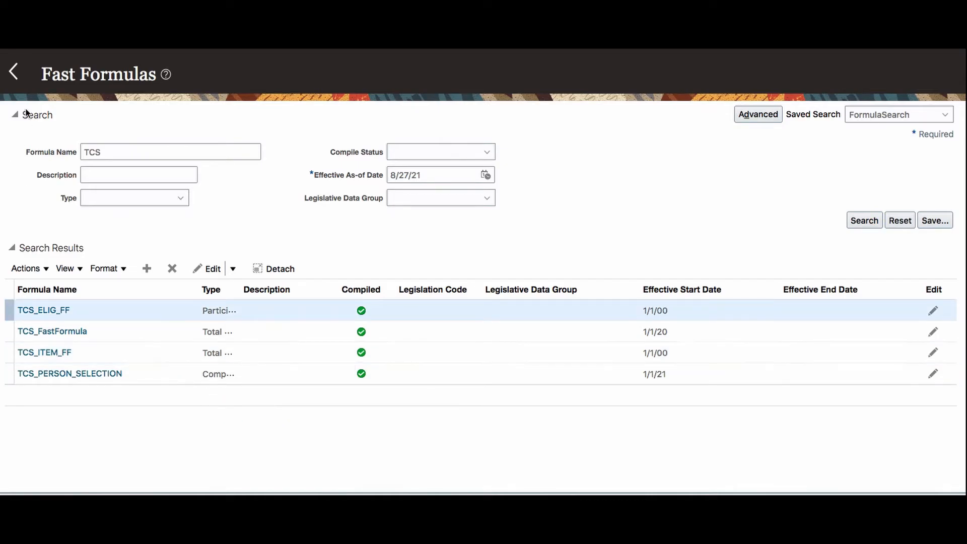
Step: Create a new compensation item in Compensation Items named TCS_TEST_FF_ITEM with the source type Formula
click(14, 75)
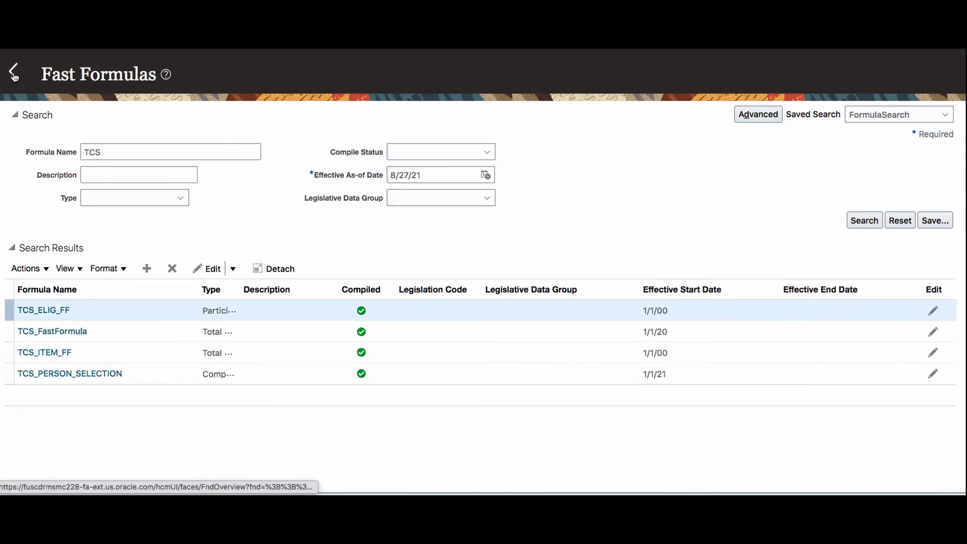
scroll(471, 340, down, 10)
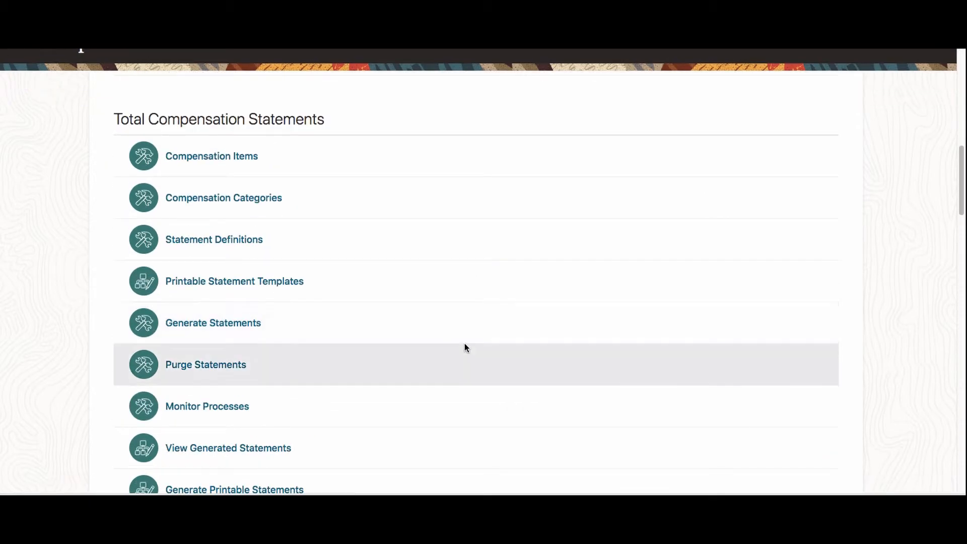
click(249, 158)
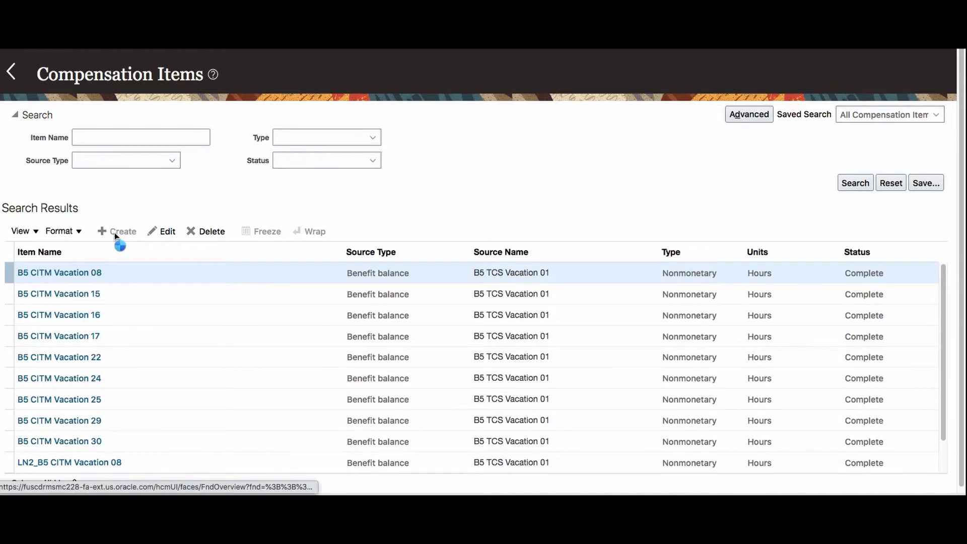
click(178, 113)
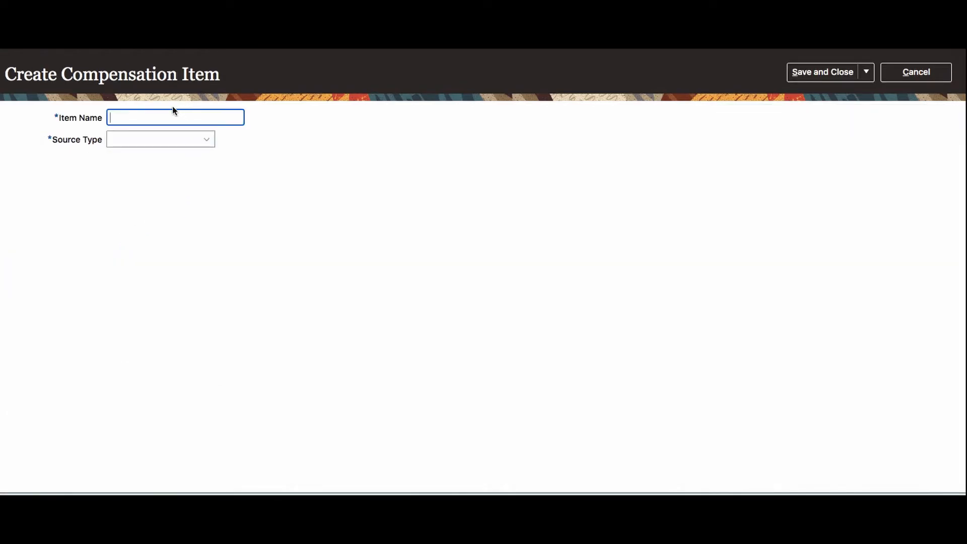
text(TCS_TEST_FF_ITEM)
click(169, 139)
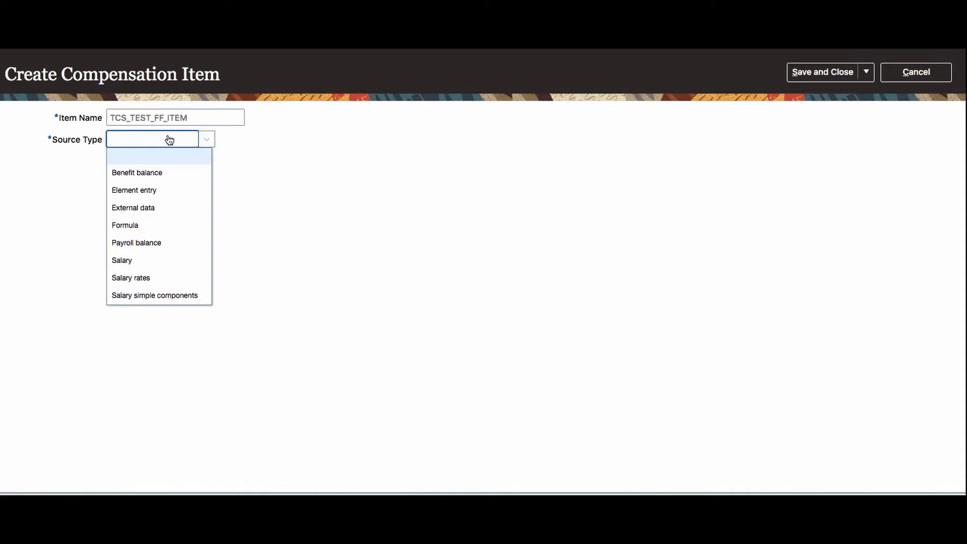
click(153, 231)
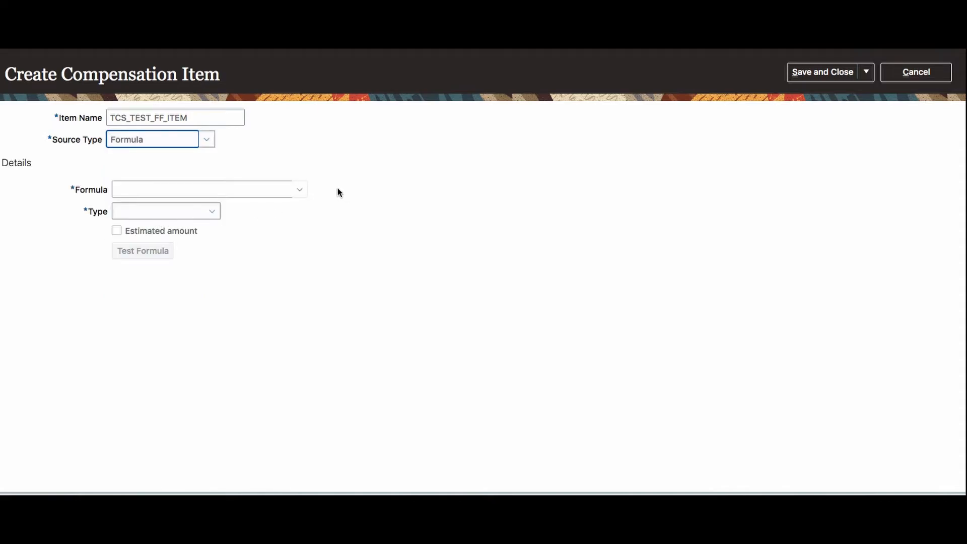
Step: Search the available formulas for TCS and assign TCS_ITEM_FF as the compensation item's formula
click(301, 192)
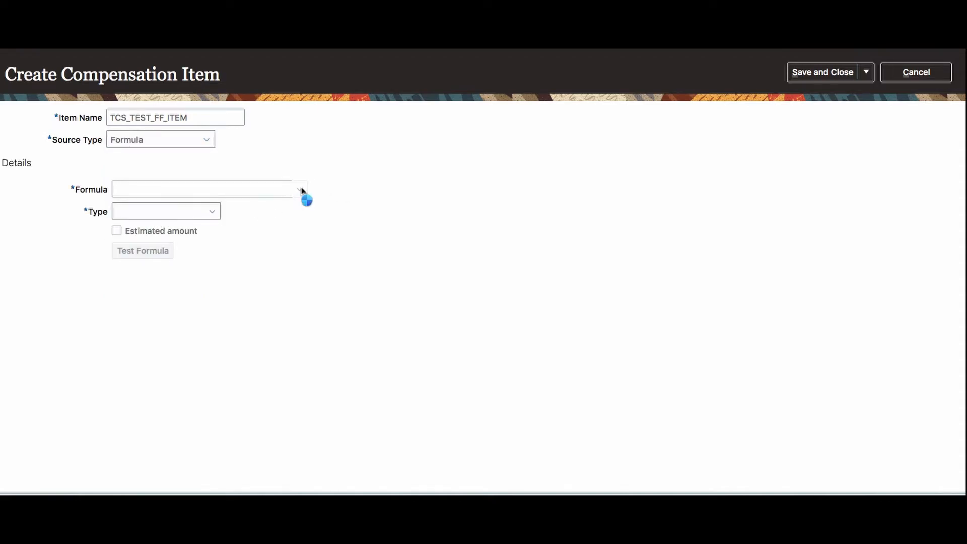
click(130, 391)
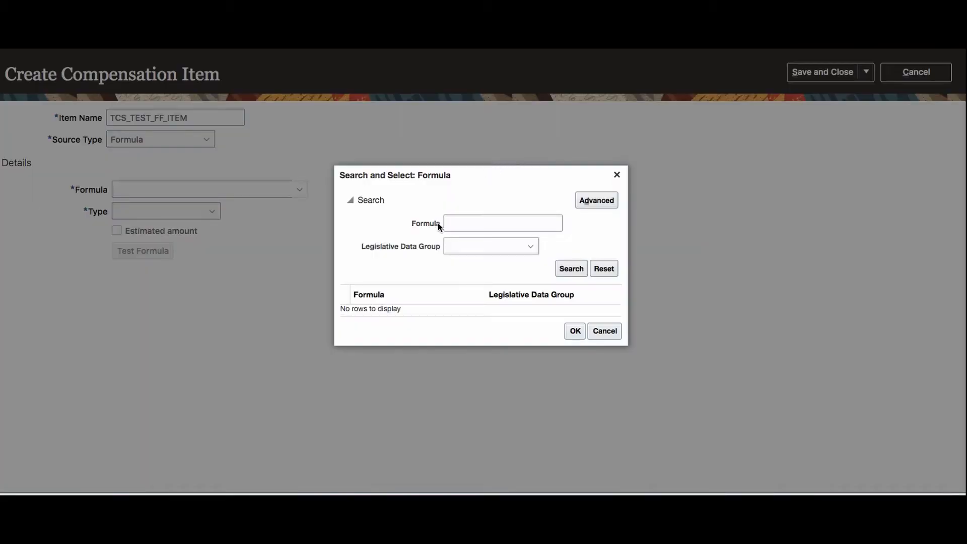
click(454, 224)
text(TCS)
key(Return)
click(415, 325)
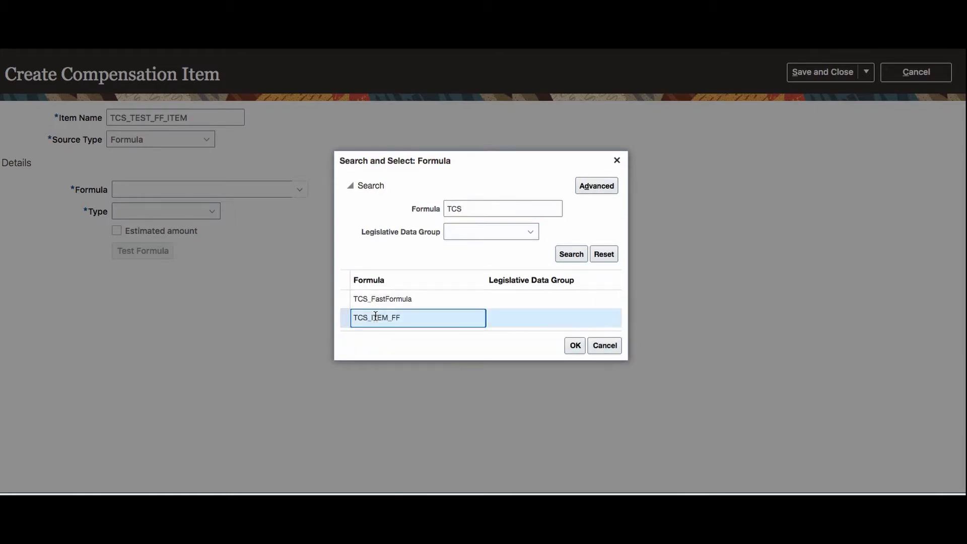
click(569, 347)
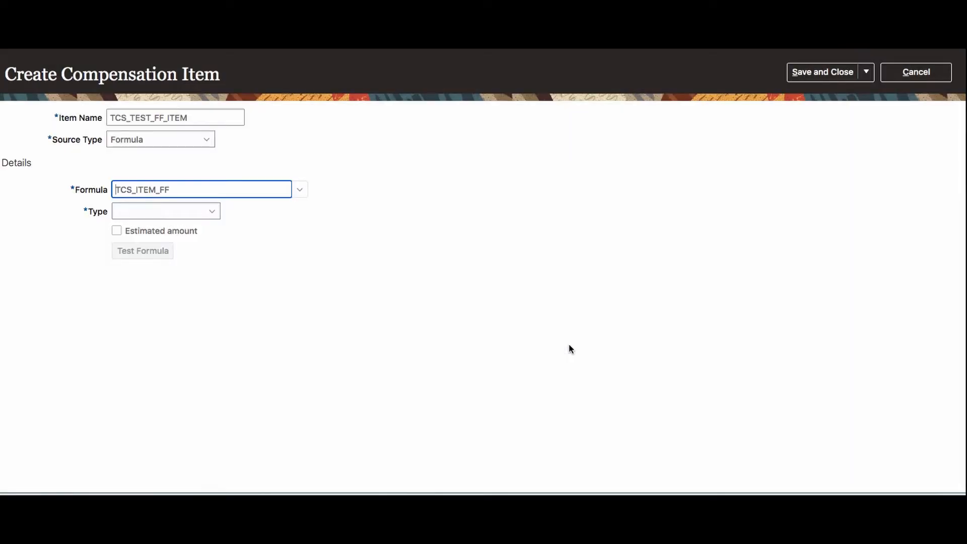
Step: Set the compensation item's type to Monetary and its currency to AUHG
click(216, 215)
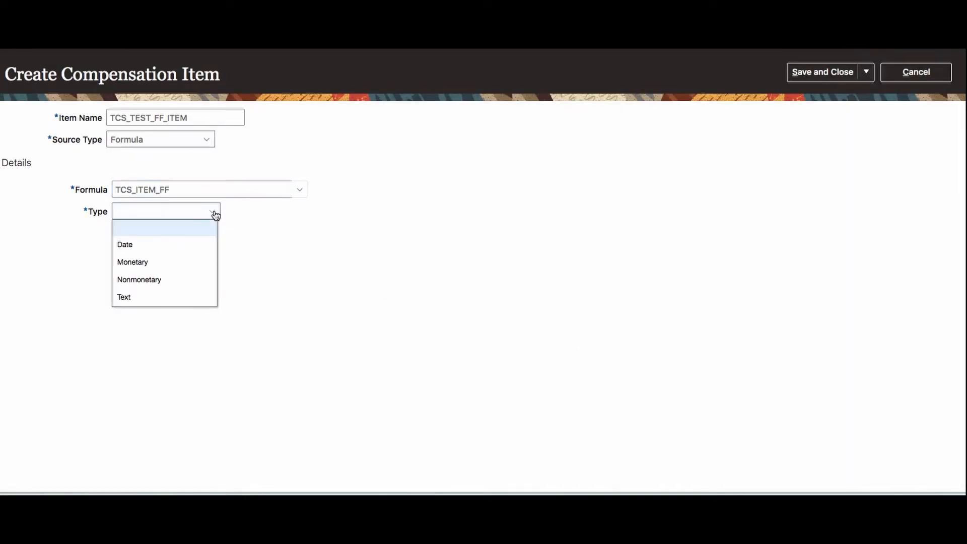
double_click(165, 259)
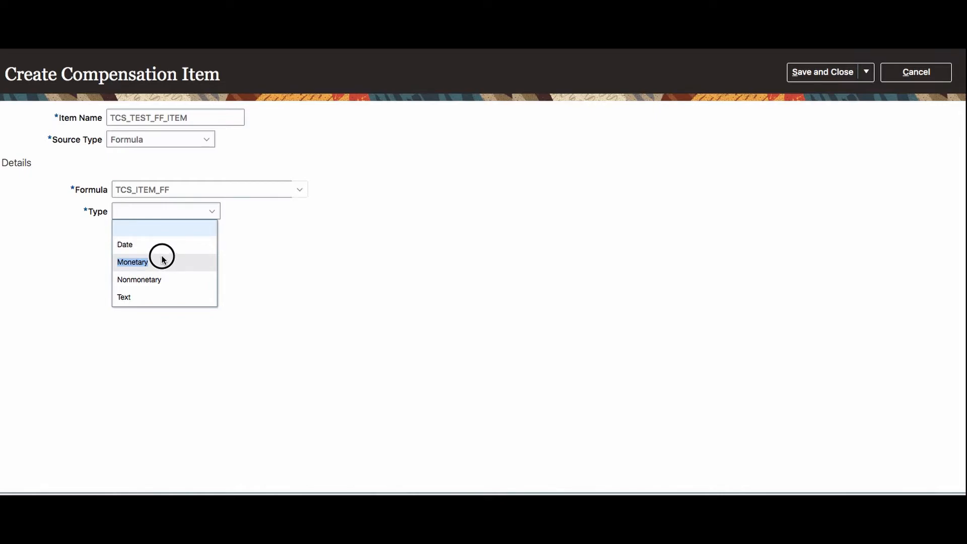
click(162, 260)
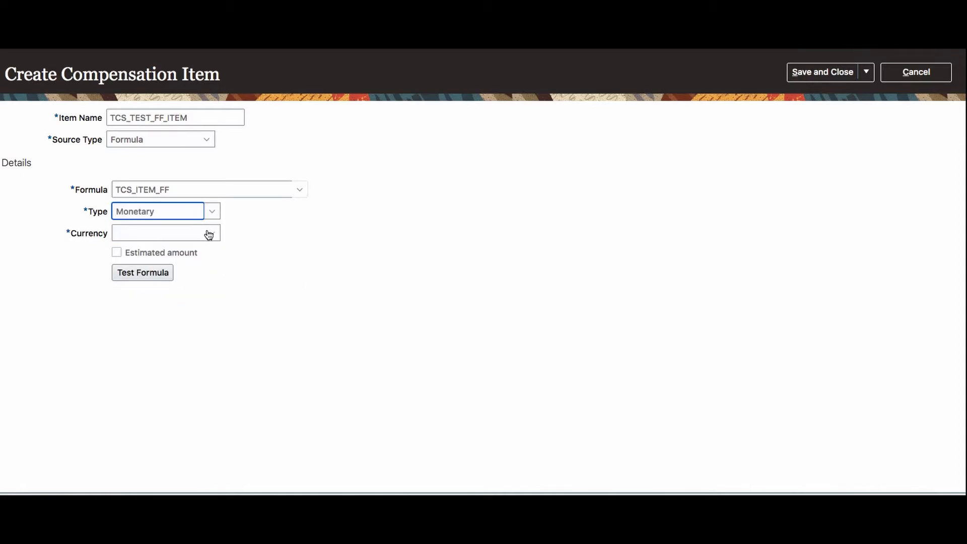
click(212, 233)
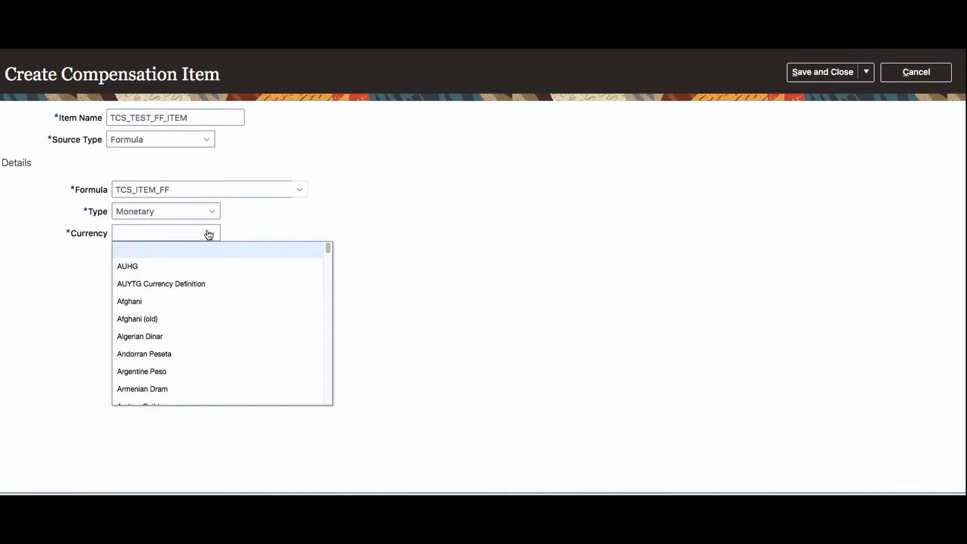
click(183, 263)
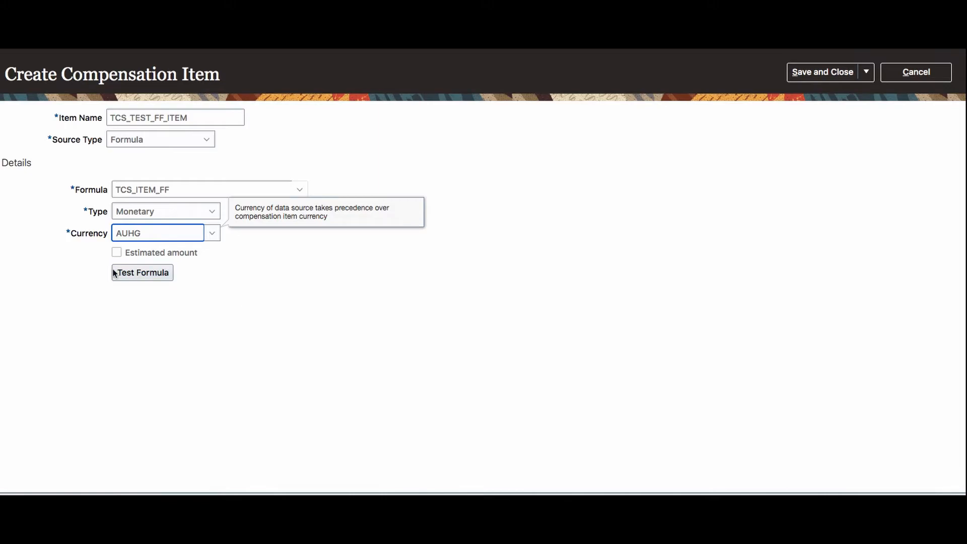
Step: Test and validate the item's formula using the statement definition JOB STMT TEST and a sample employee
click(140, 269)
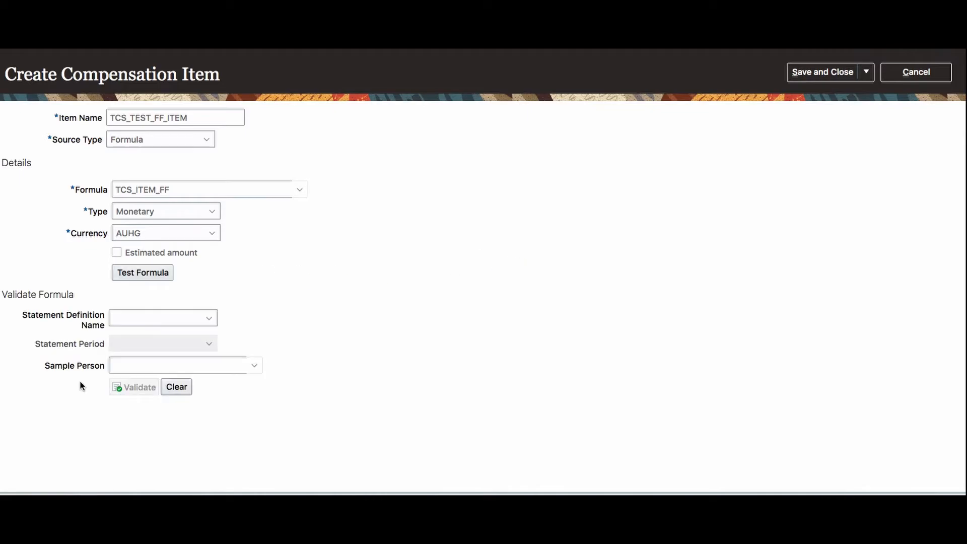
click(147, 320)
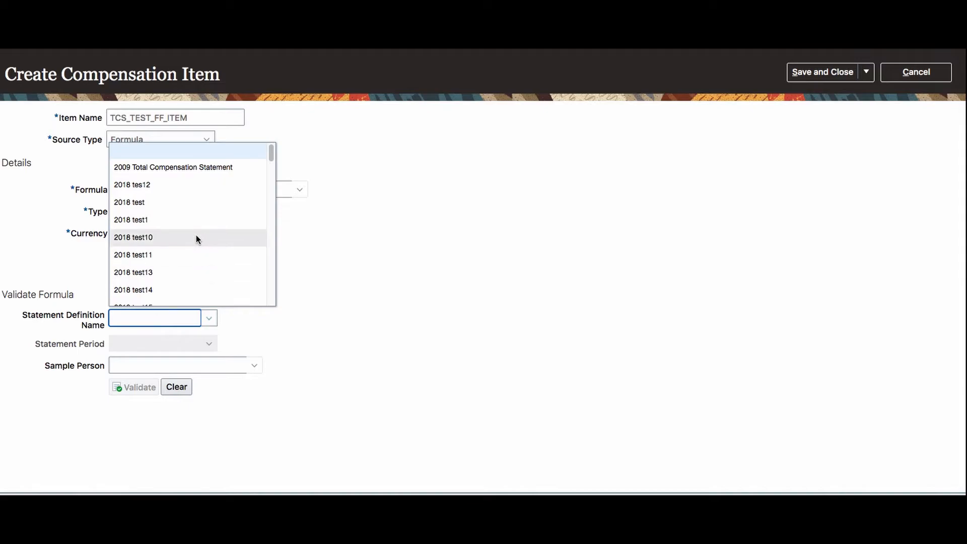
key(j)
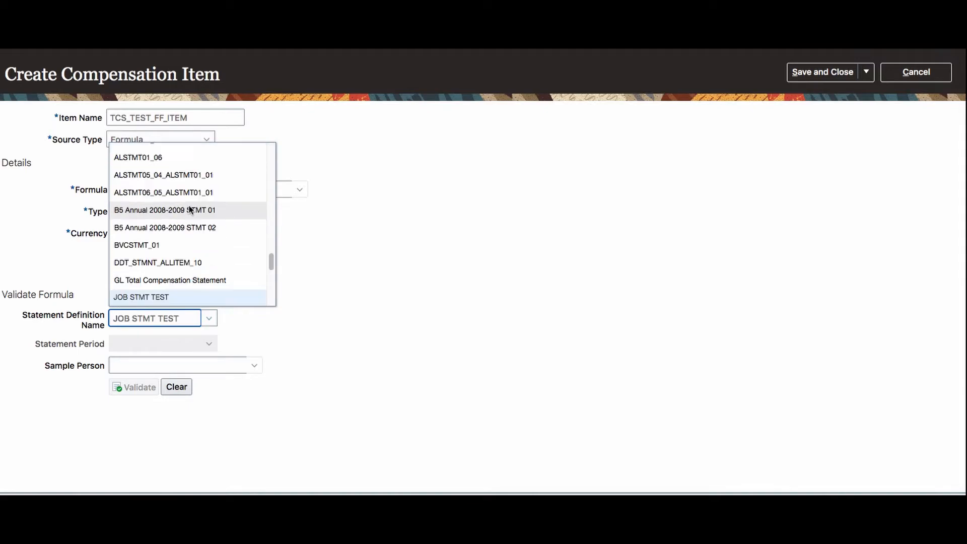
click(157, 297)
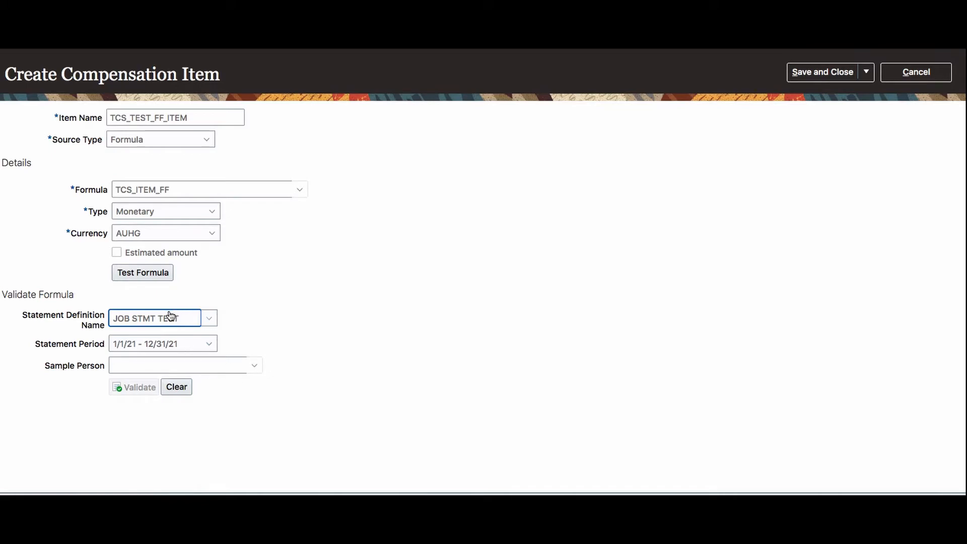
click(253, 367)
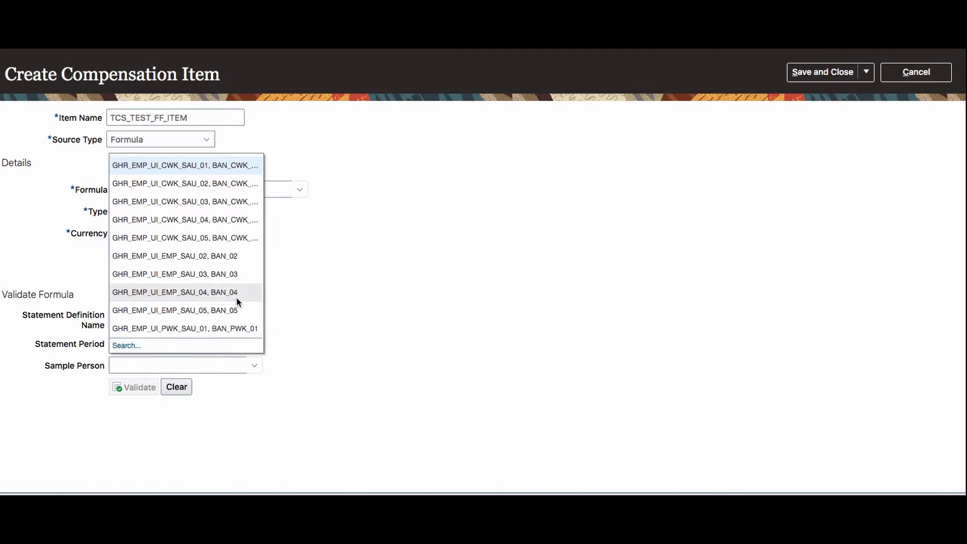
click(192, 256)
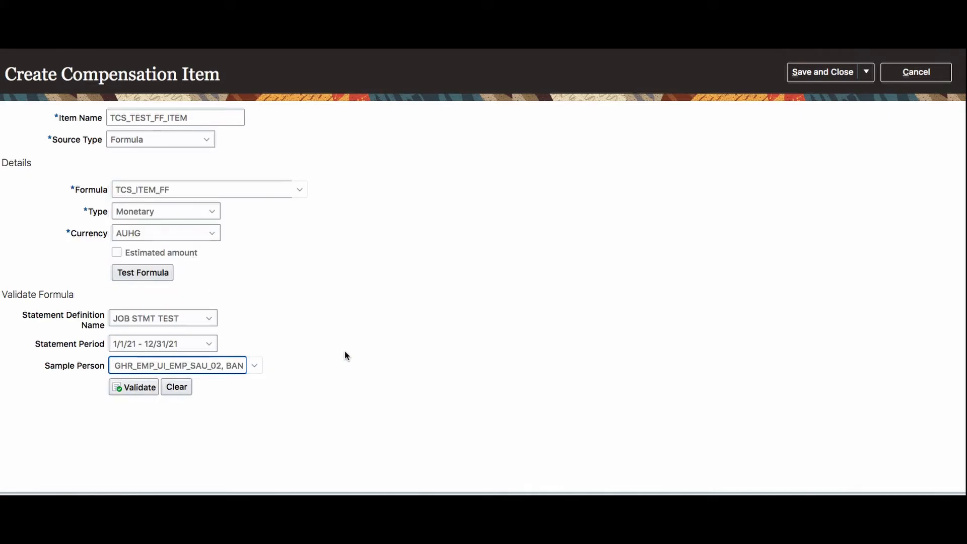
click(140, 390)
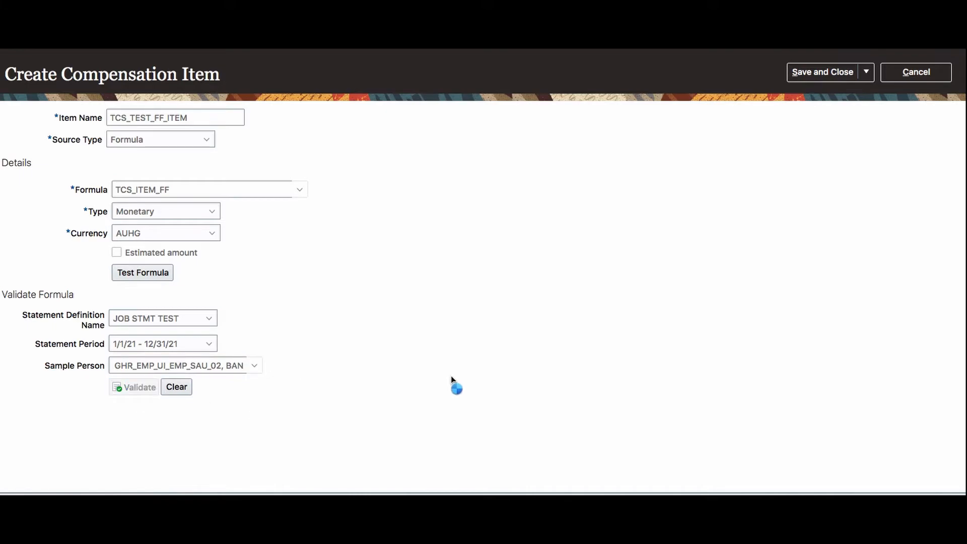
scroll(334, 418, down, 1)
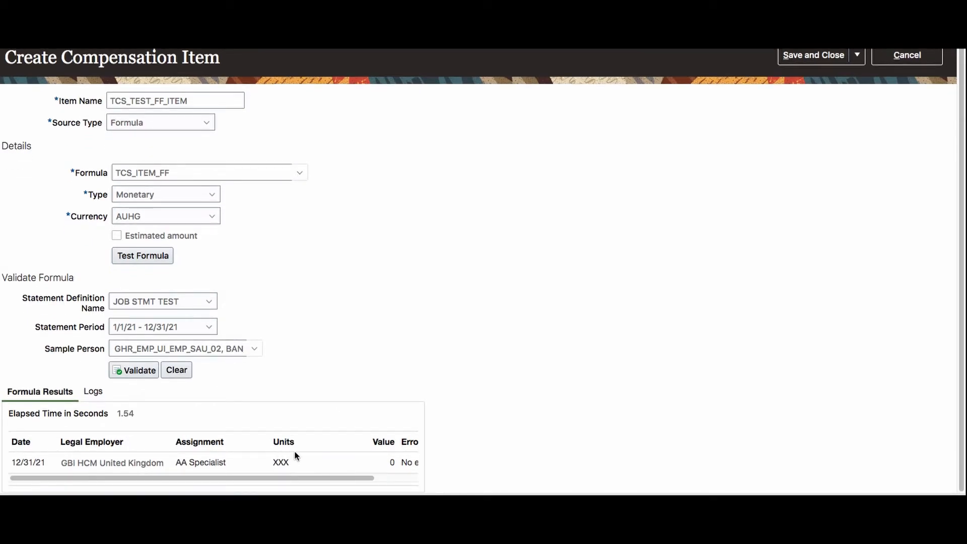
Step: Review the formula test's results and both pages of log entries, and save and close the new compensation item
drag(317, 478, 481, 474)
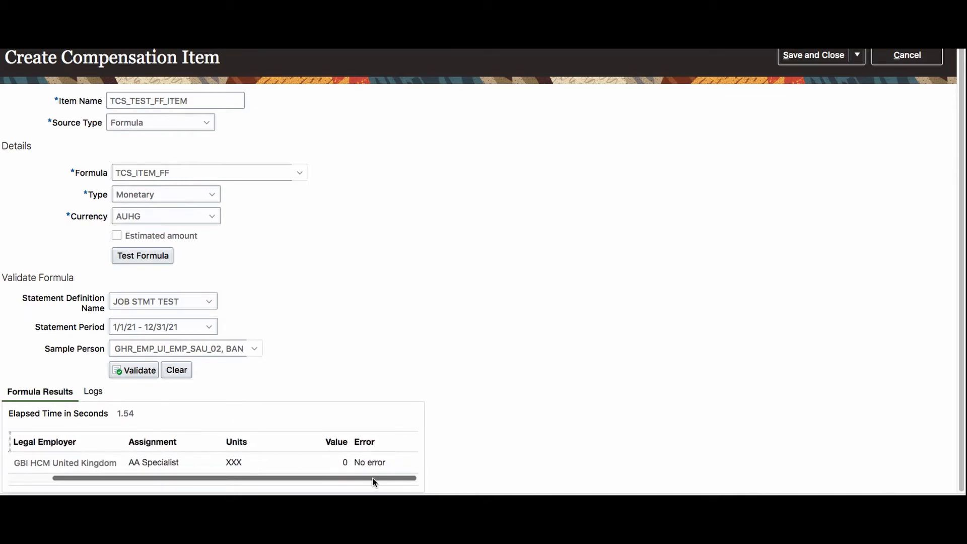
drag(396, 479, 203, 488)
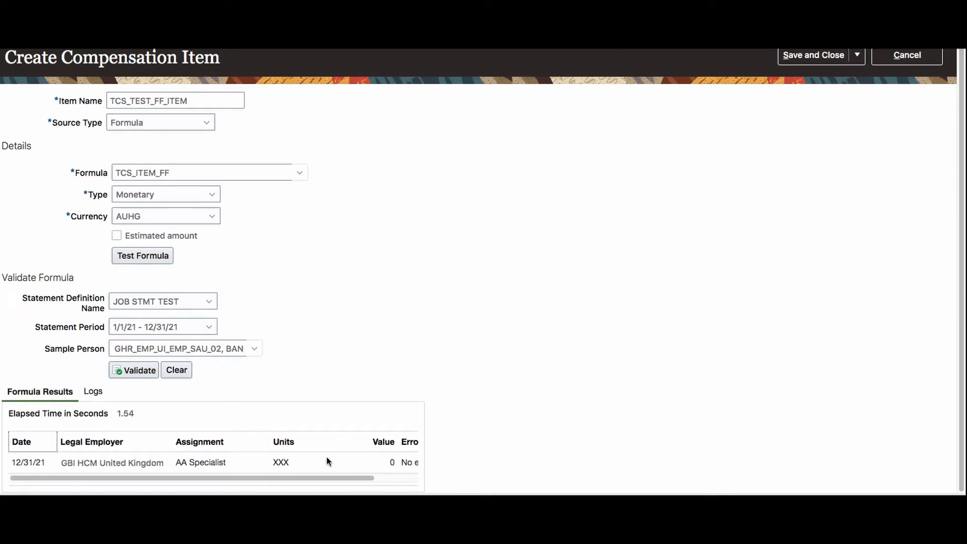
click(94, 394)
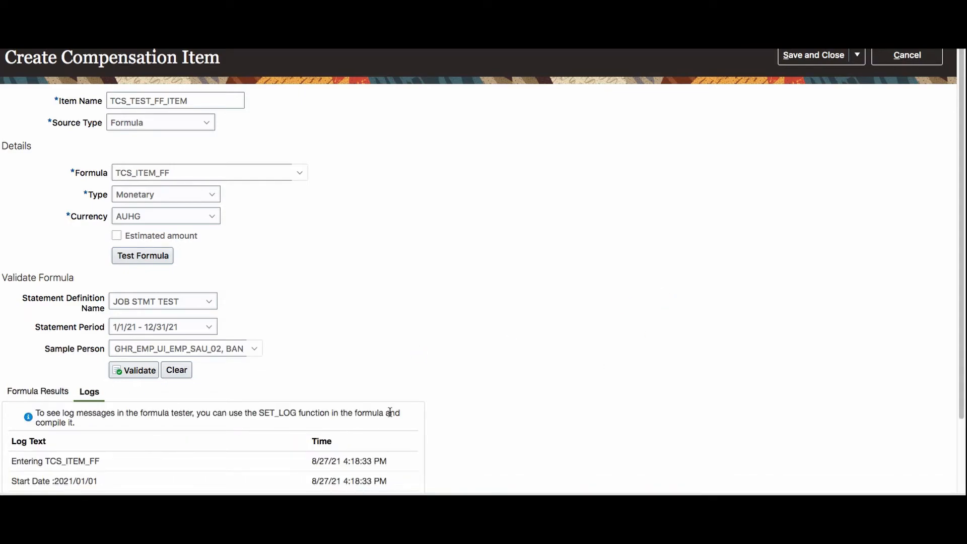
scroll(390, 413, down, 2)
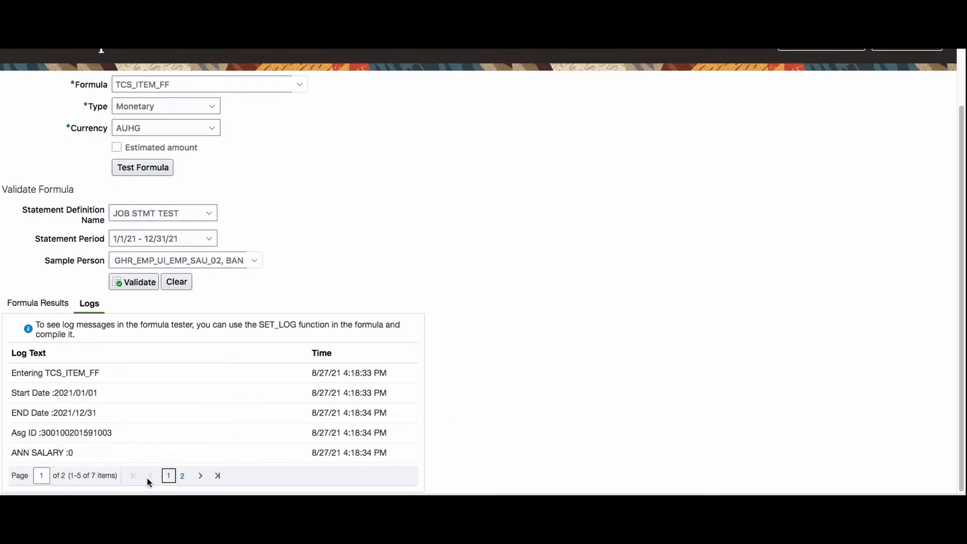
click(182, 483)
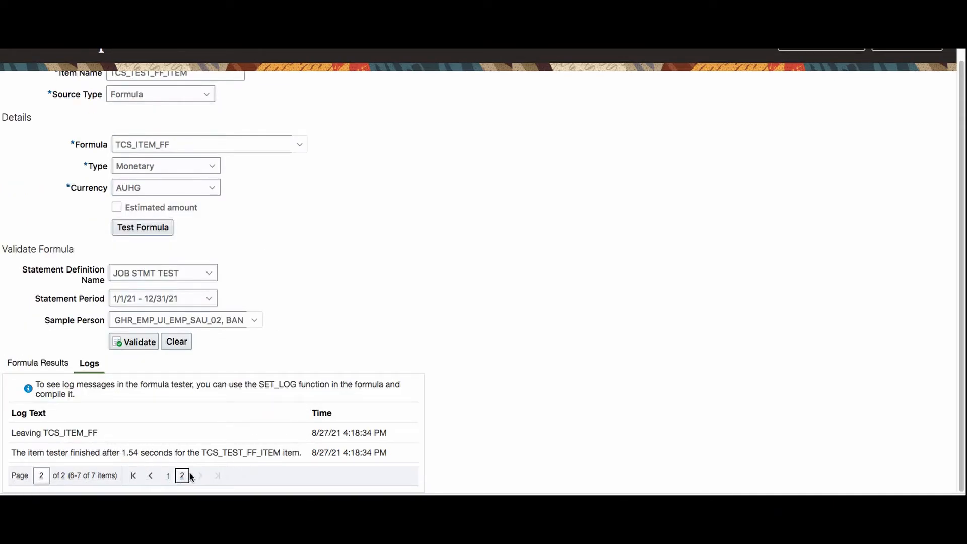
click(169, 476)
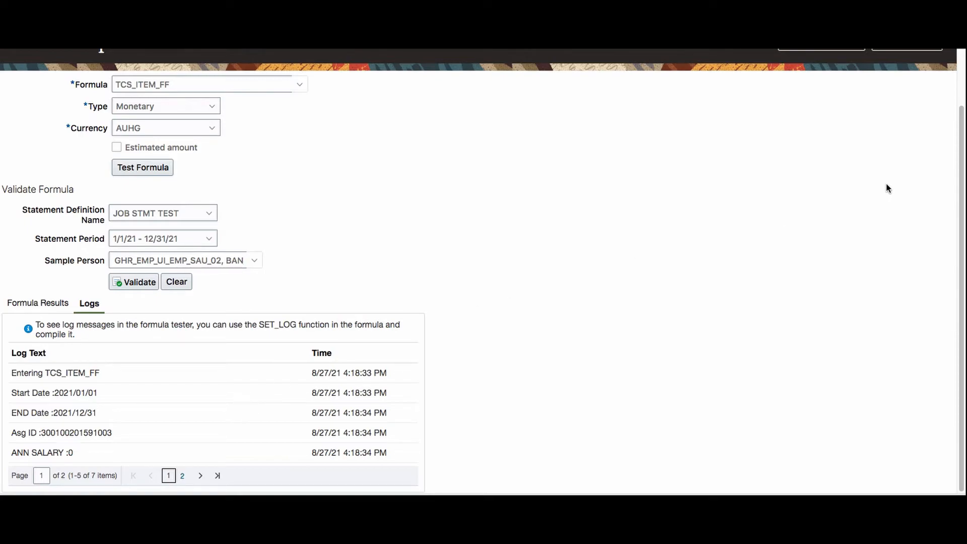
scroll(490, 291, up, 3)
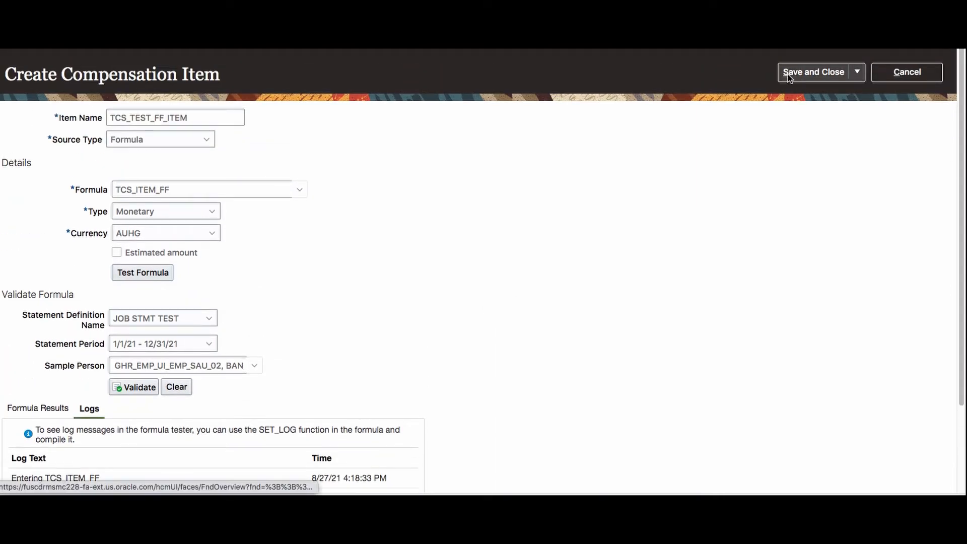
click(806, 73)
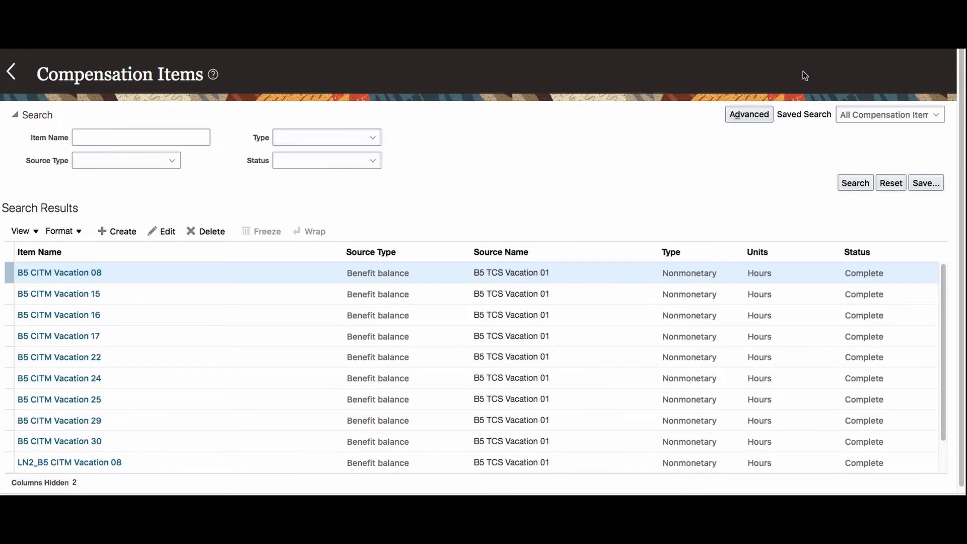
Step: Search the Statement Definitions task for JOB and open the definition JOB STMT TEST for editing
click(10, 71)
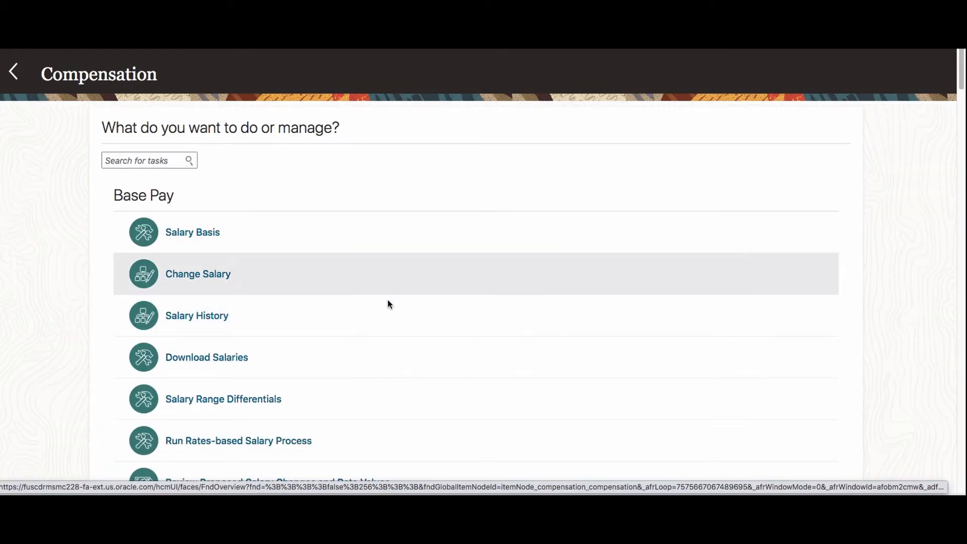
scroll(387, 329, down, 8)
scroll(353, 307, up, 5)
scroll(301, 271, down, 10)
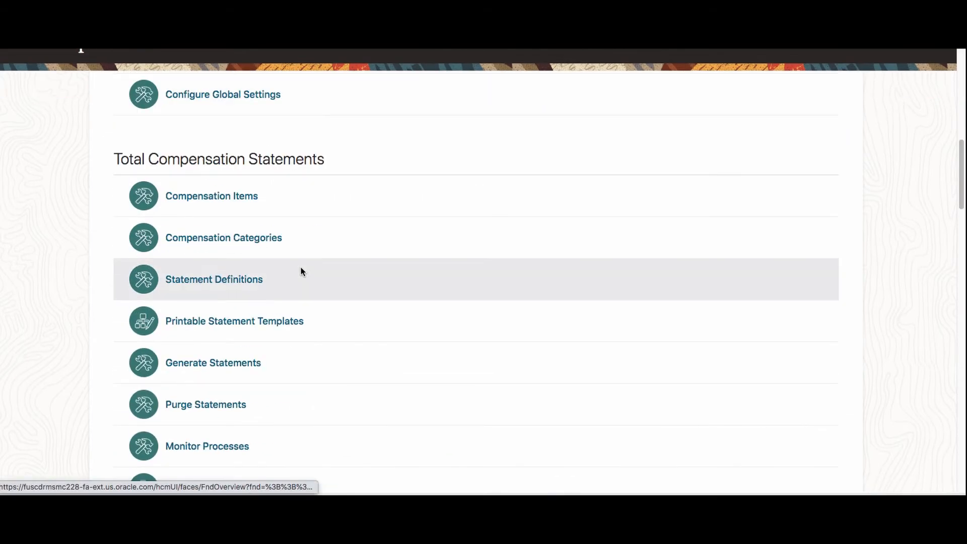
click(229, 278)
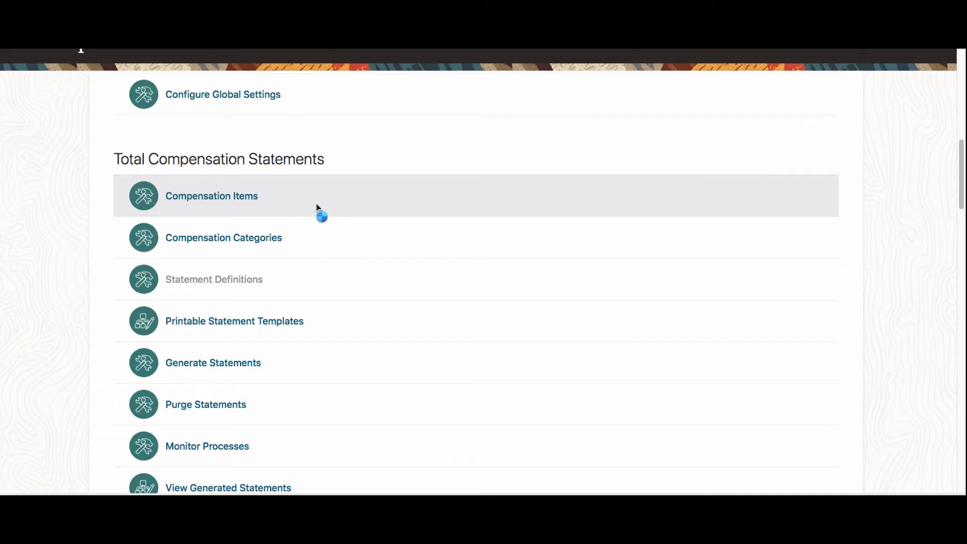
click(159, 134)
text(JOB)
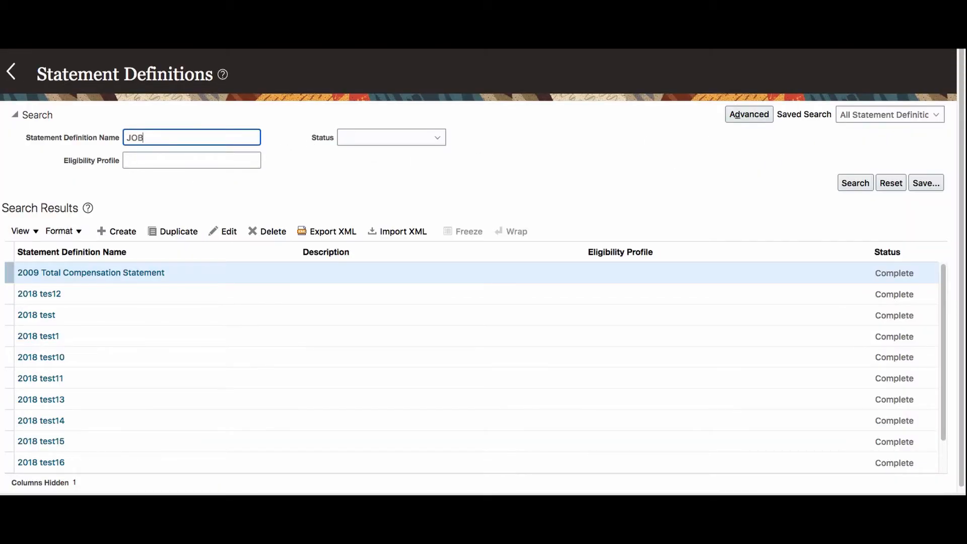
key(Return)
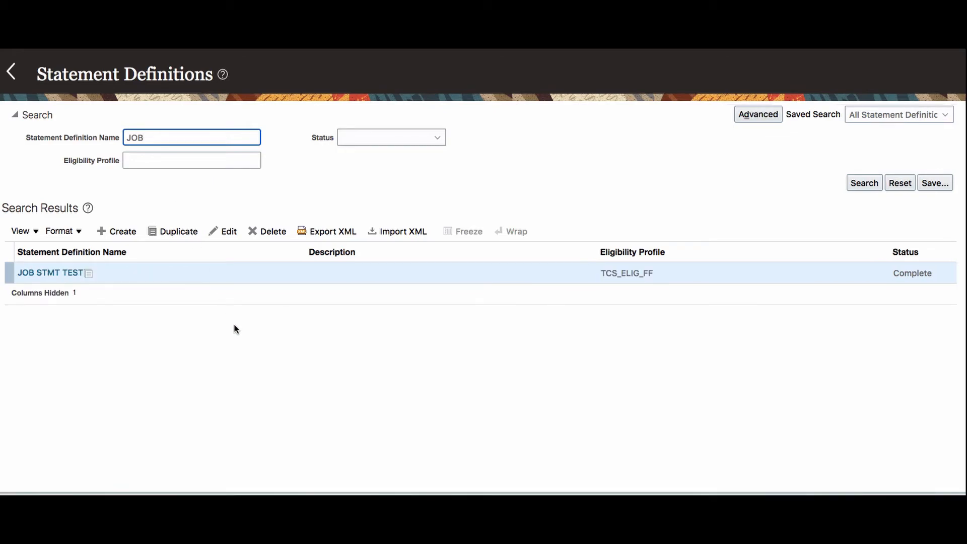
click(48, 276)
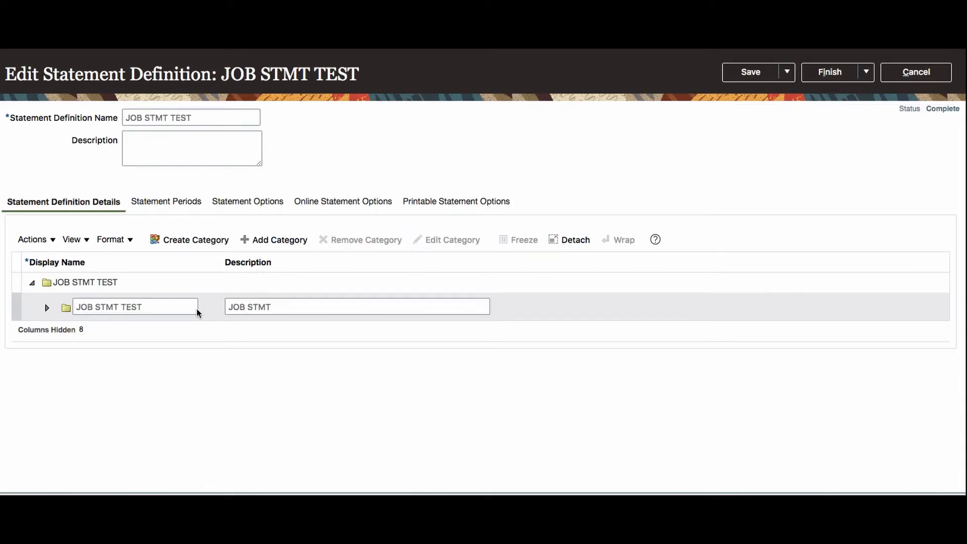
Step: In the definition's JOB STMT TEST category, set the EXT DATA row's company contribution to the formula item TCS_TEST_FF_ITEM and save the category
click(165, 308)
click(451, 241)
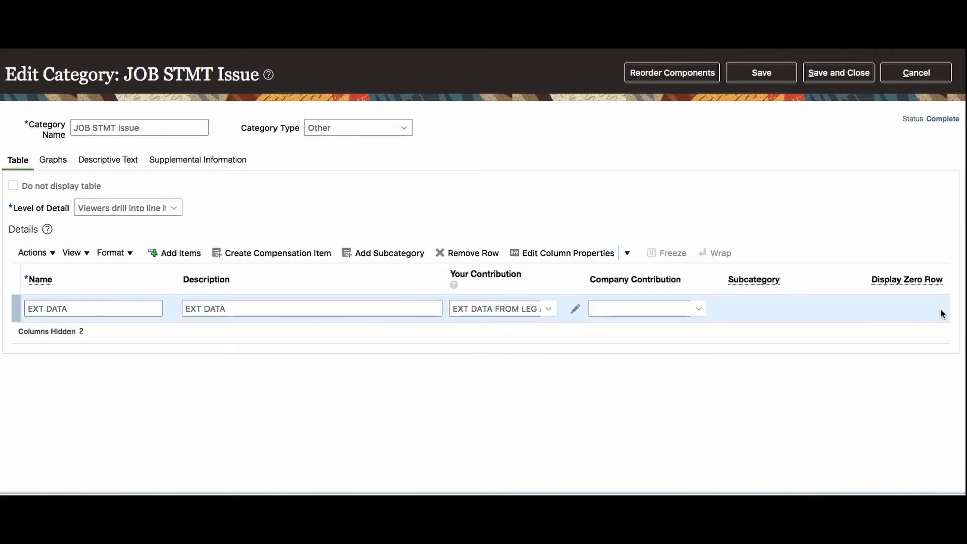
click(700, 310)
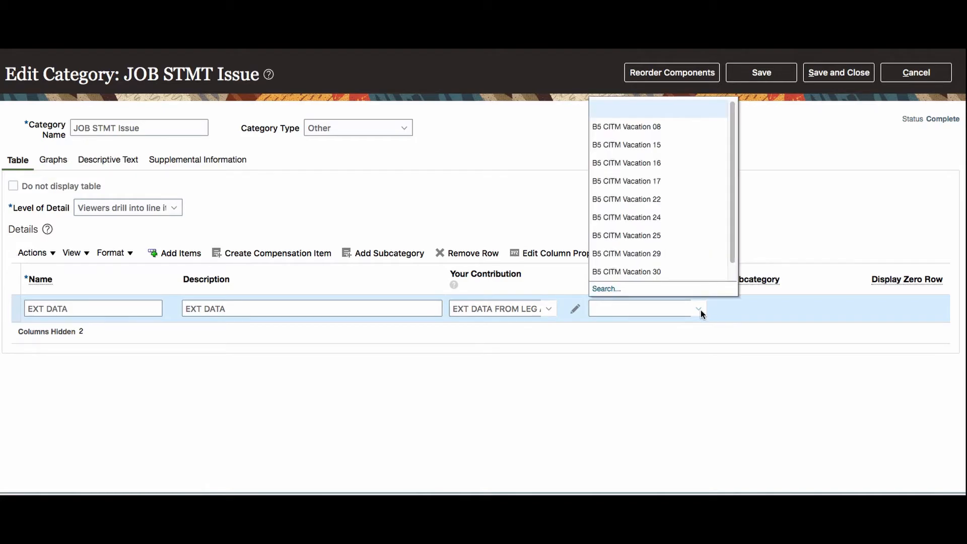
click(603, 291)
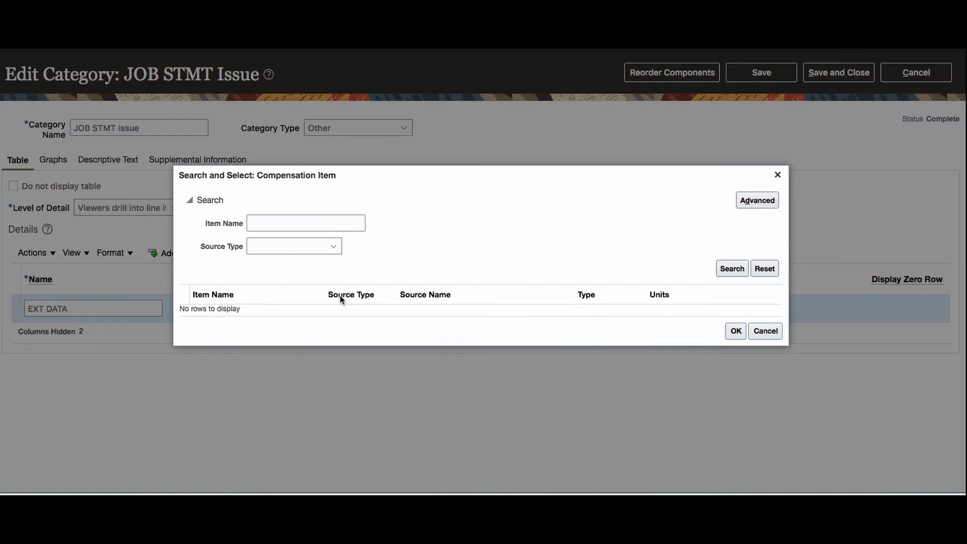
click(300, 246)
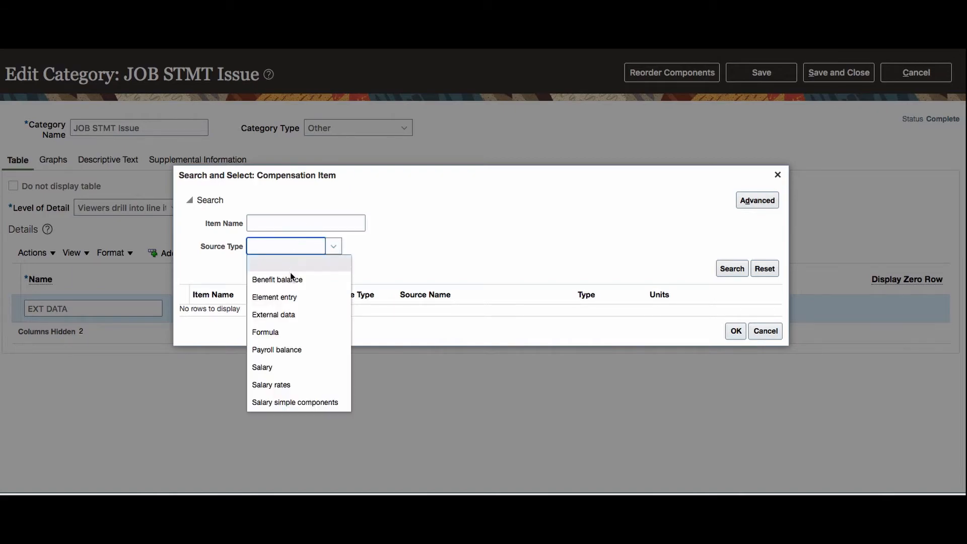
click(287, 330)
click(732, 269)
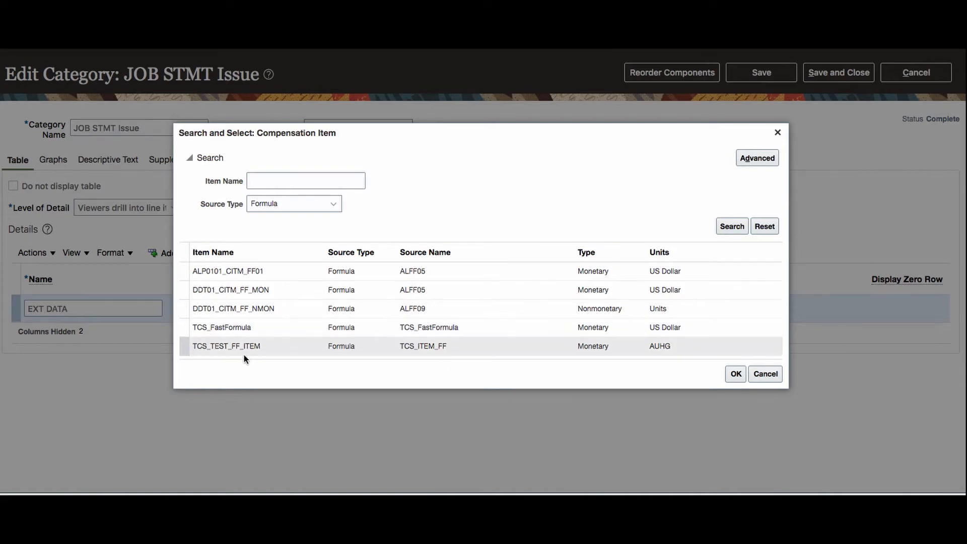
click(243, 347)
click(737, 375)
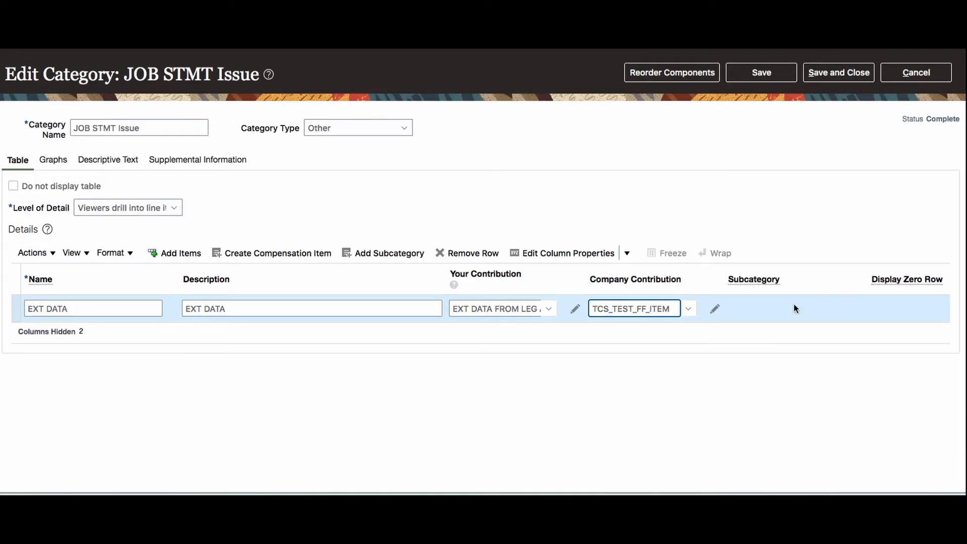
click(834, 77)
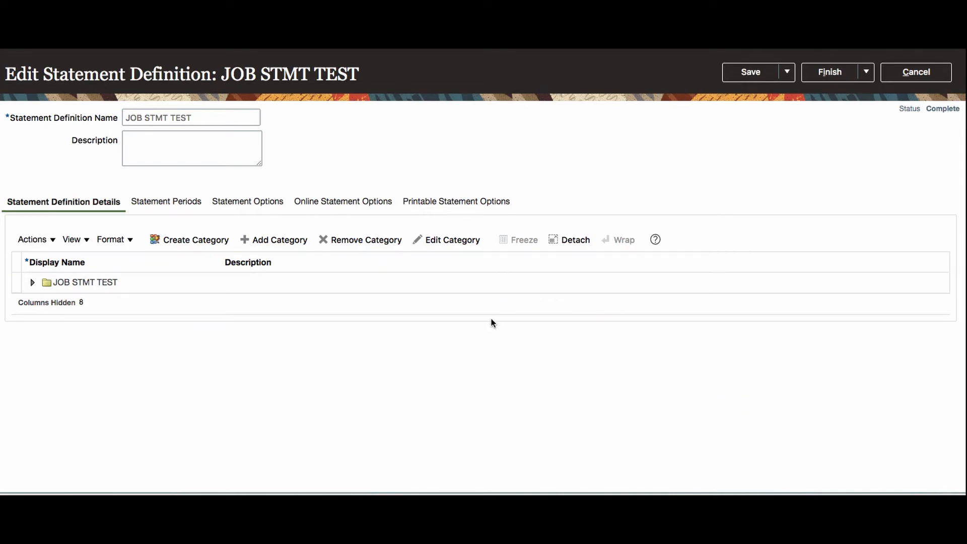
Step: Finish the statement definition and submit statement generation for JOB STMT TEST for the period 1/1/21 - 12/31/21
click(866, 72)
click(858, 96)
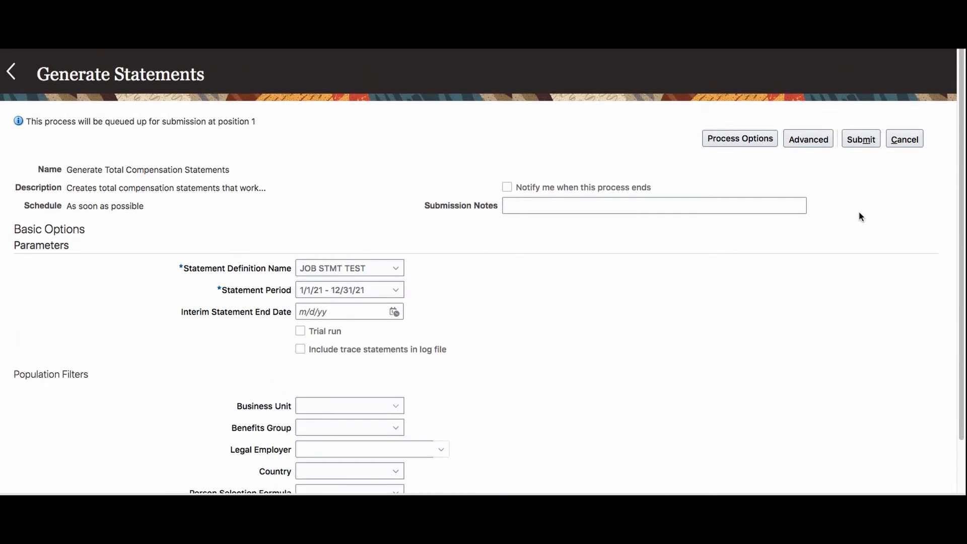
click(871, 144)
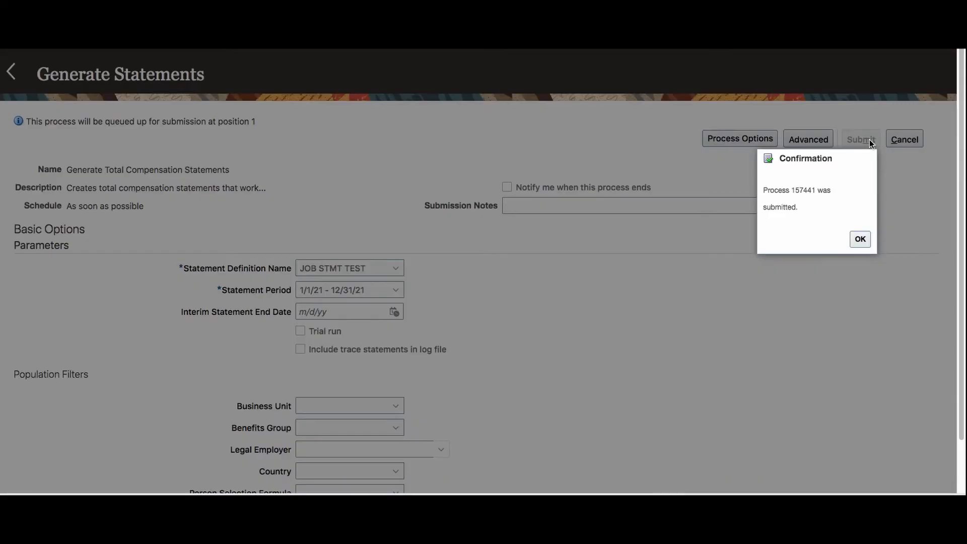
click(857, 239)
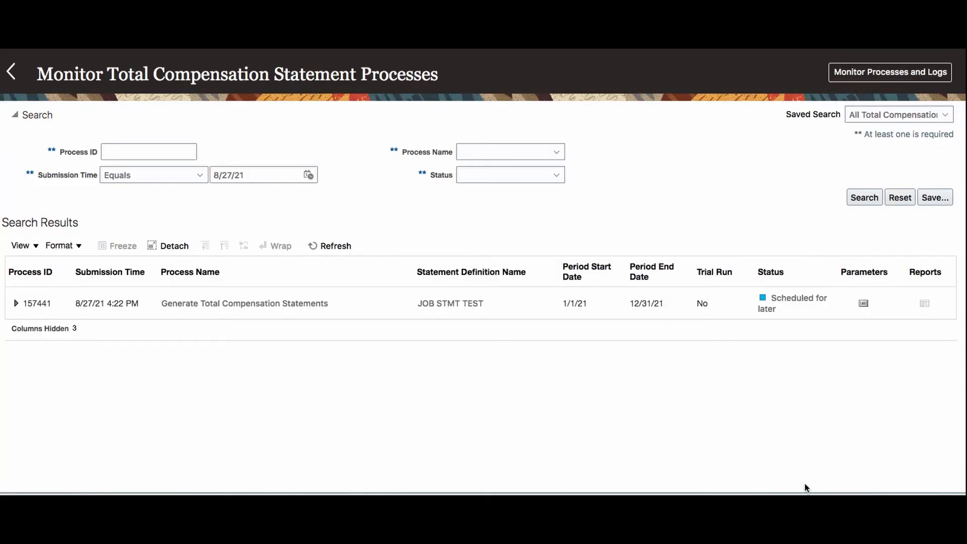
Step: Refresh the process list, open the generation run's processing report and sort its person details to bring created statements first
click(328, 246)
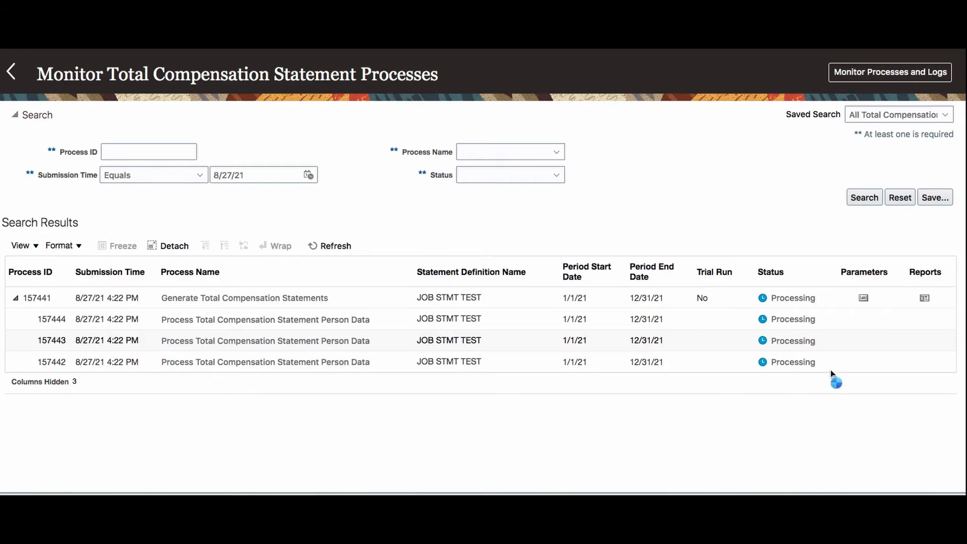
click(924, 299)
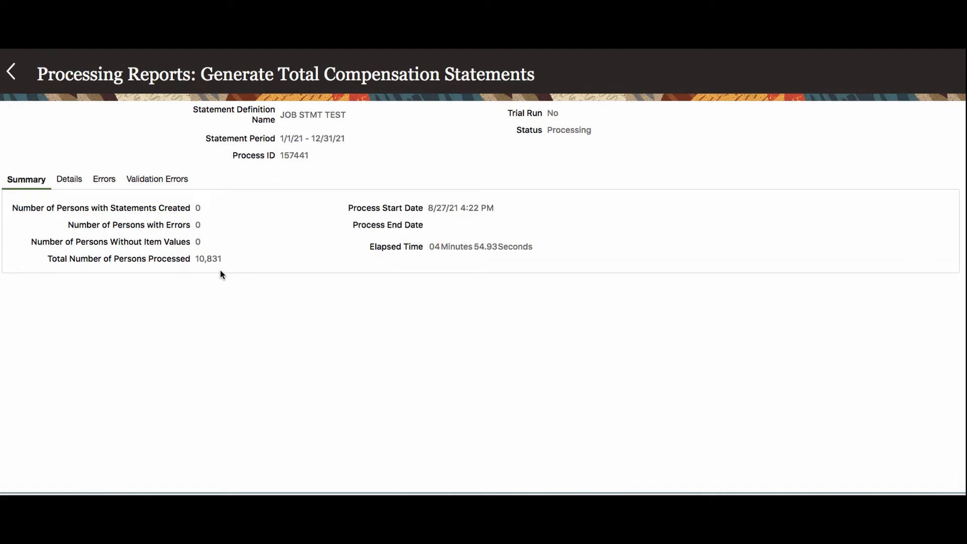
click(71, 180)
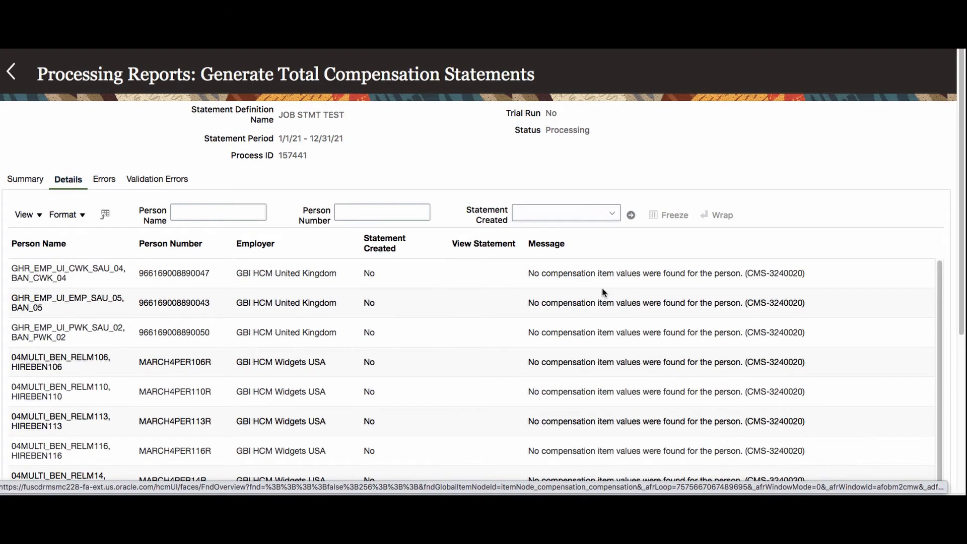
click(429, 242)
click(426, 243)
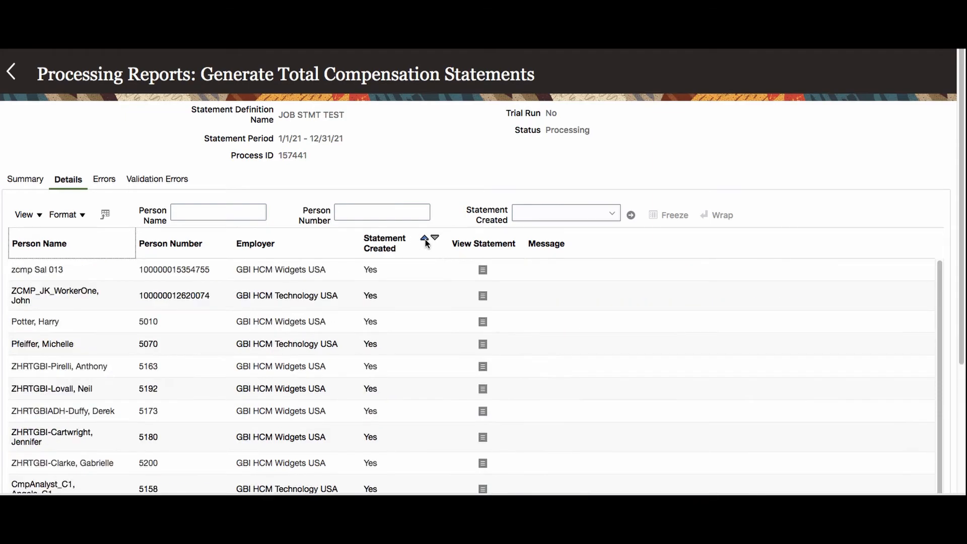
Step: View one employee's generated statement and inspect the EXT DATA company contribution details in its JOB STMT TEST category
scroll(514, 371, down, 5)
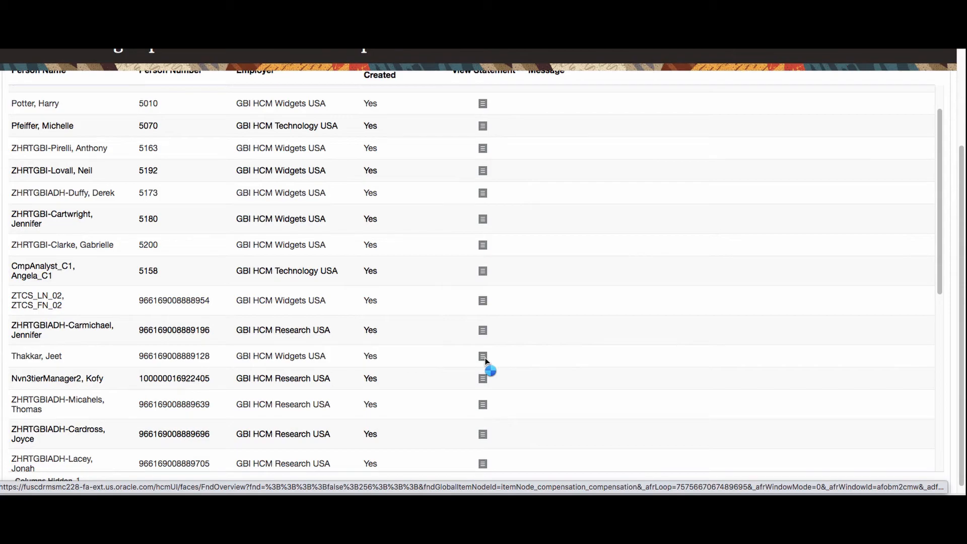
click(161, 239)
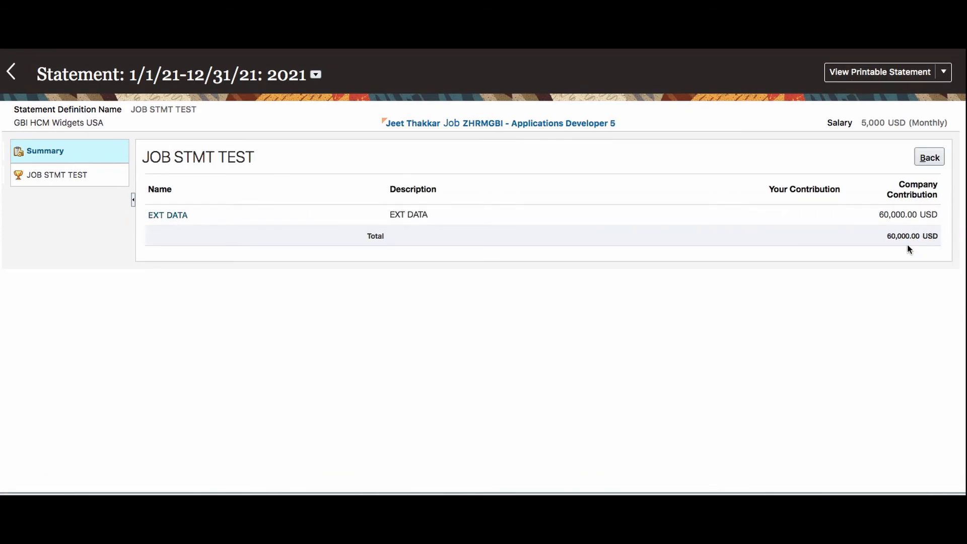
click(169, 217)
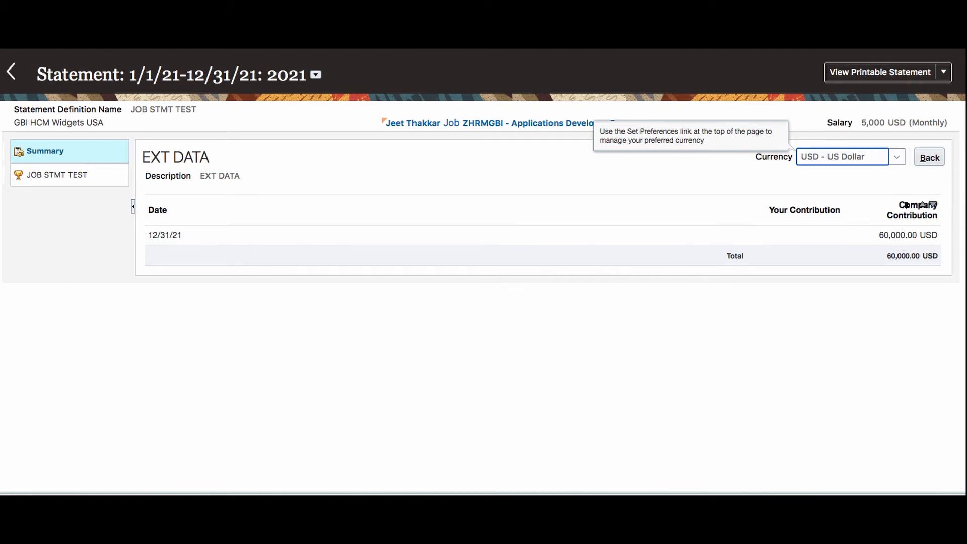
click(936, 157)
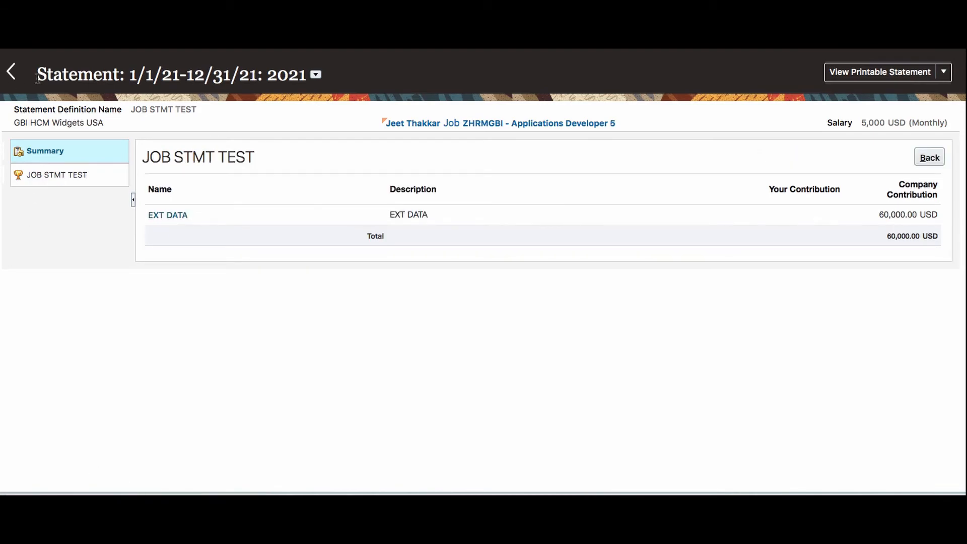
Step: Return to the list of total compensation statement processes and refresh the run's status
click(13, 74)
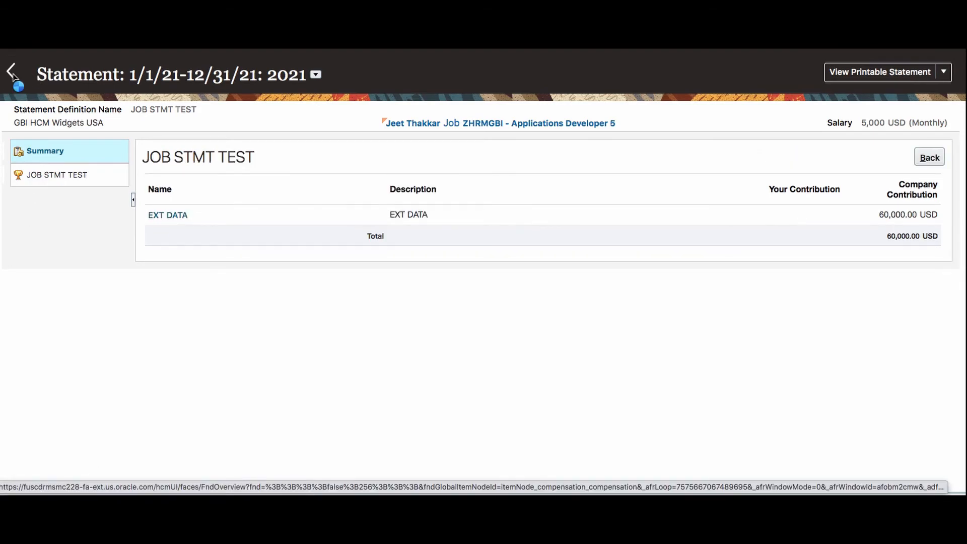
click(13, 73)
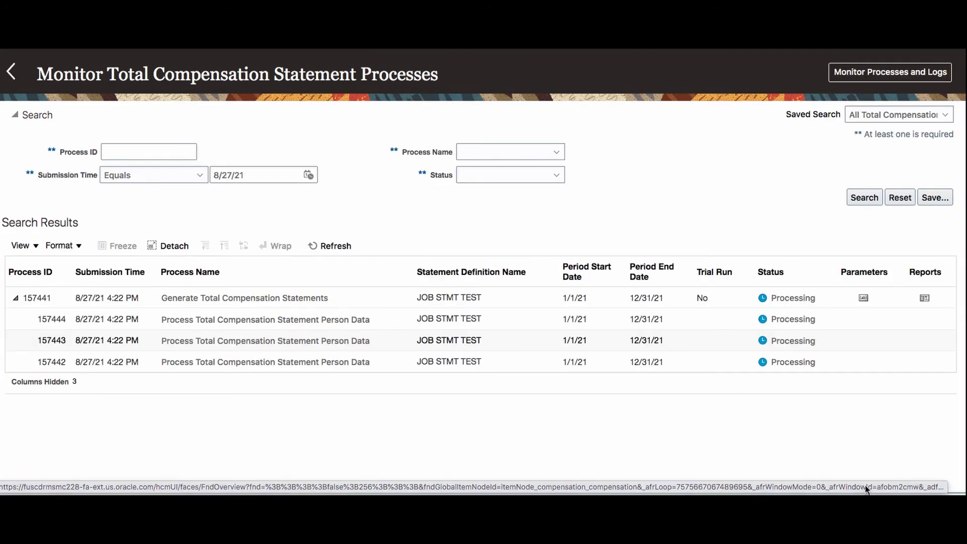
click(325, 246)
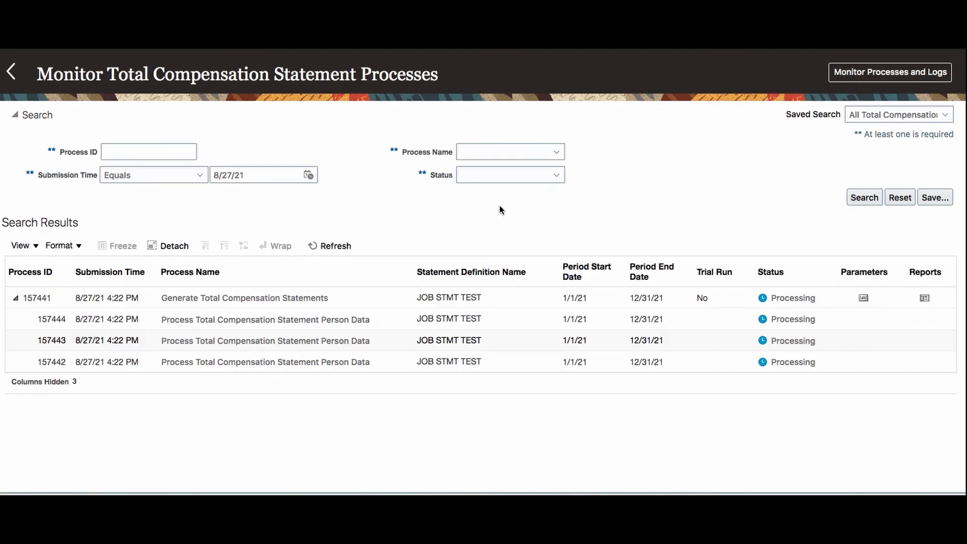
Step: Refresh the statement generation run, open the monitor for scheduled processes and logs, and refresh its process list
click(325, 246)
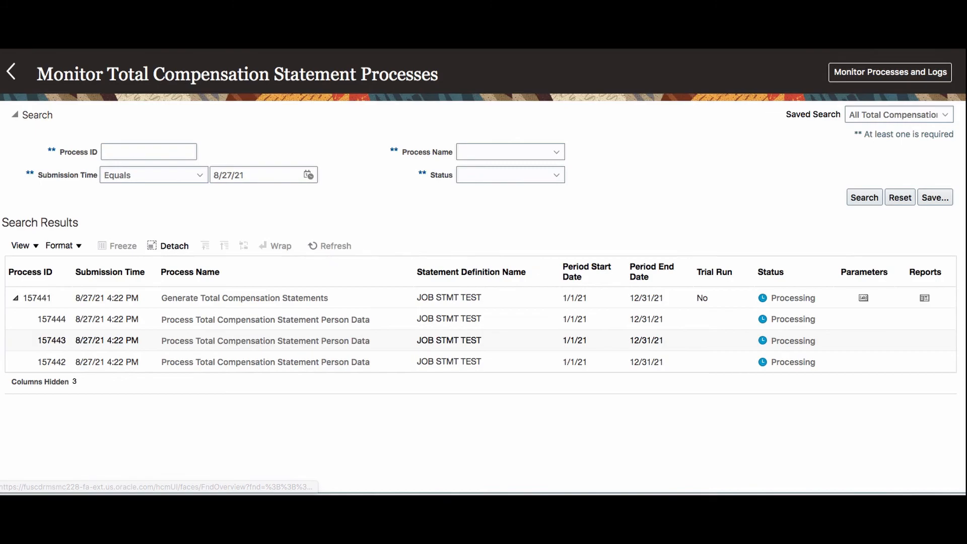
click(872, 71)
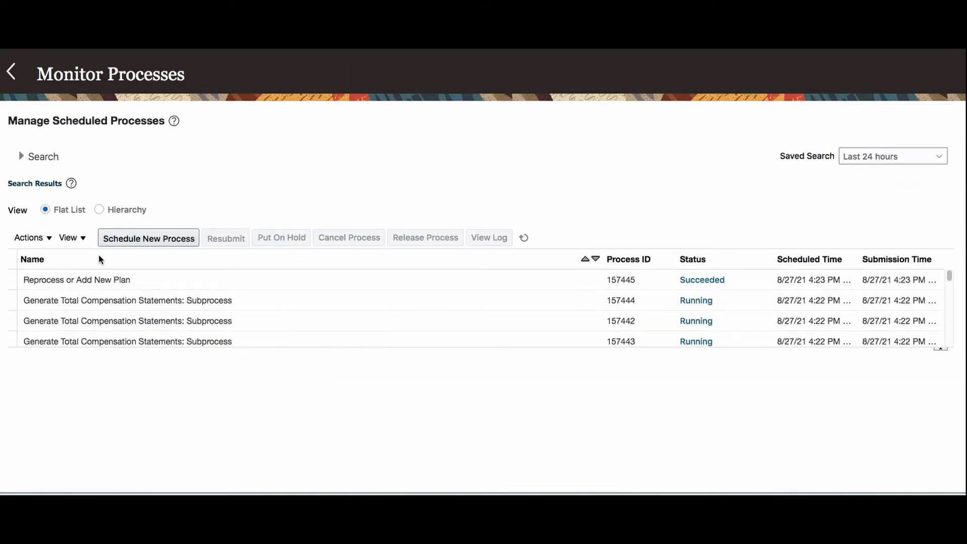
click(525, 240)
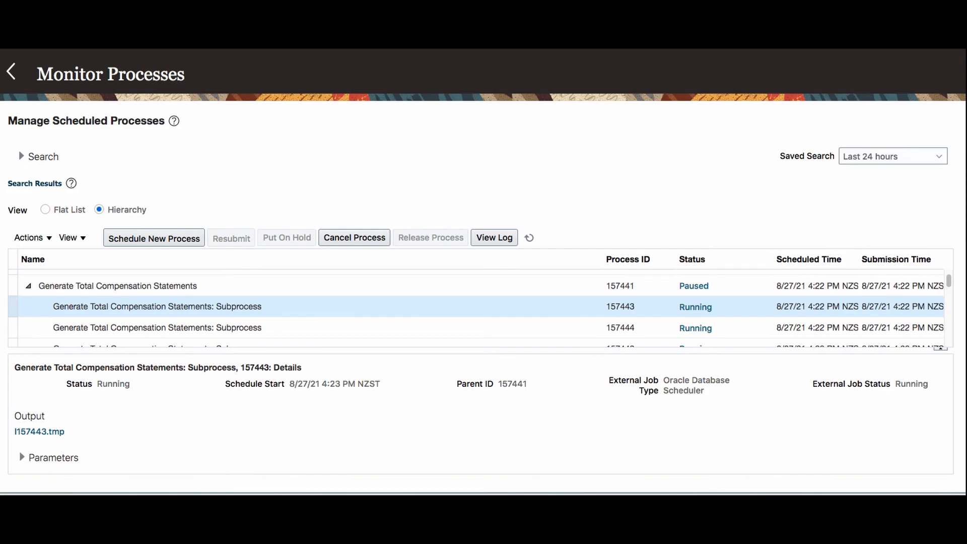
Step: Download the statement generation subprocess's output file I157443.tmp, open it in the code editor and review its first TCS_ITEM_FF entry
click(29, 432)
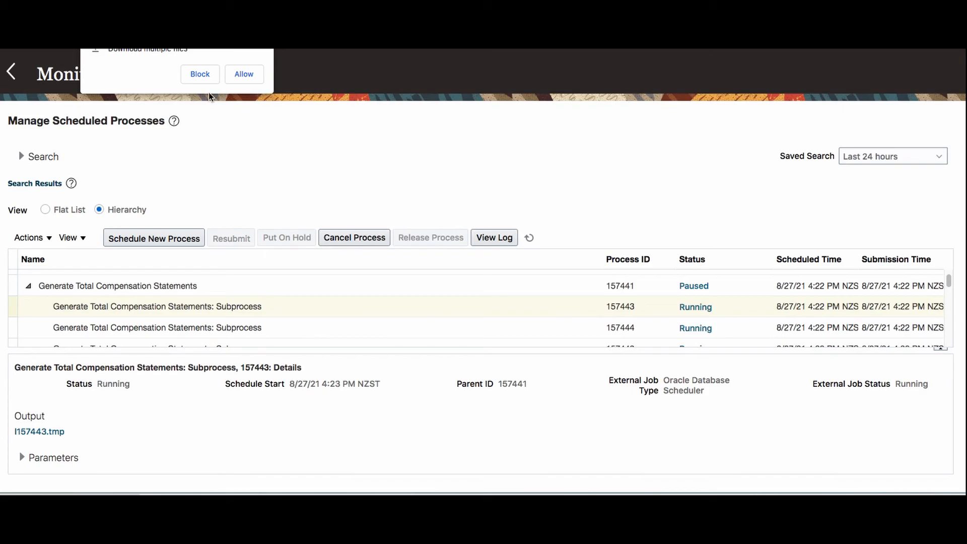
click(242, 75)
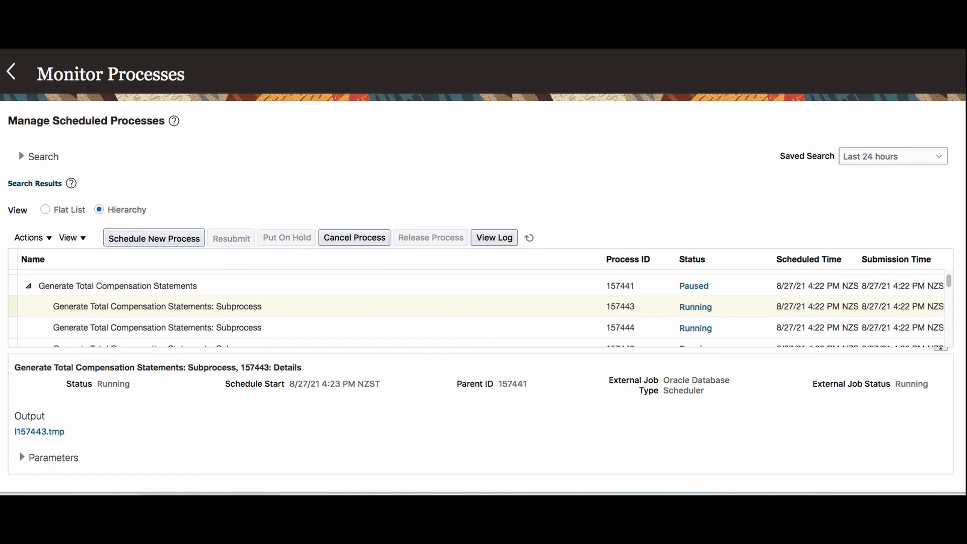
drag(0, 166, 721, 82)
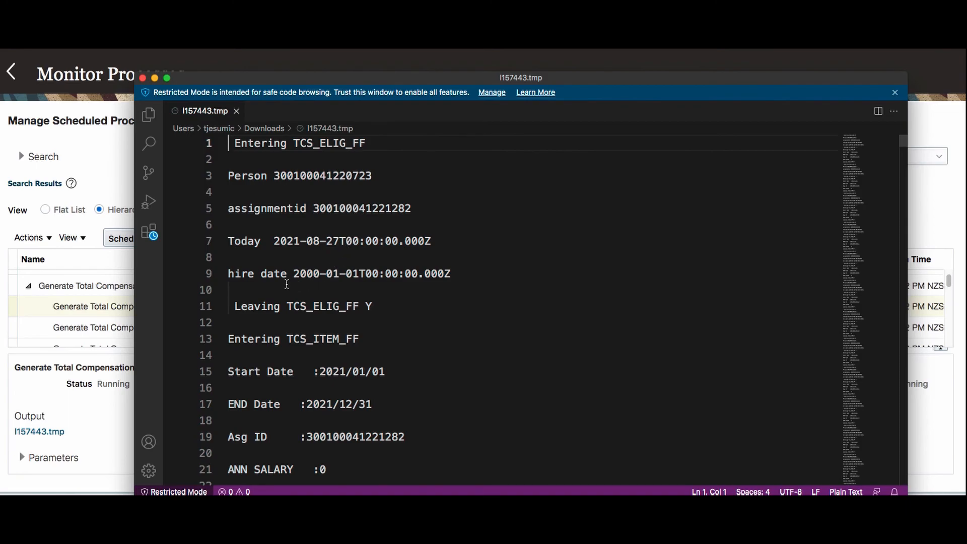
scroll(287, 284, down, 1)
scroll(286, 285, down, 1)
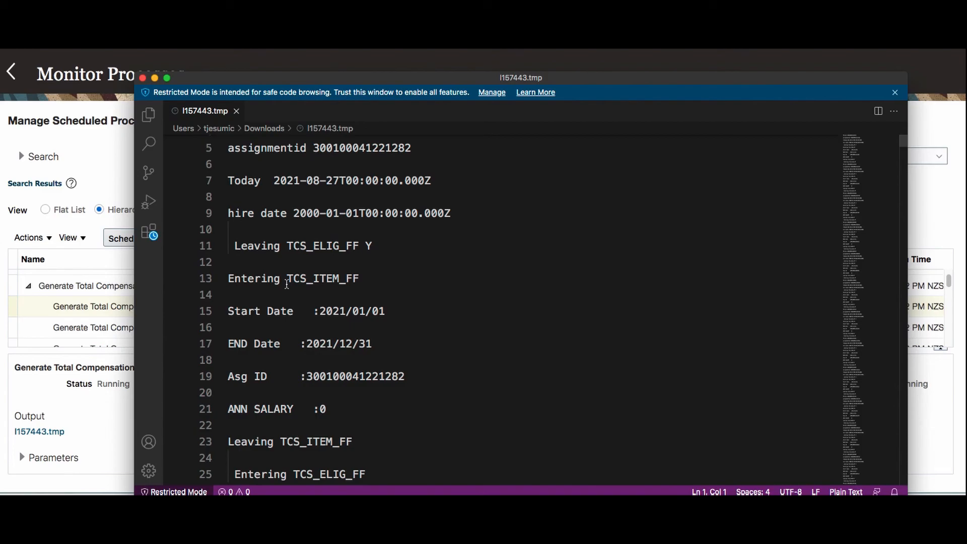
scroll(287, 284, down, 2)
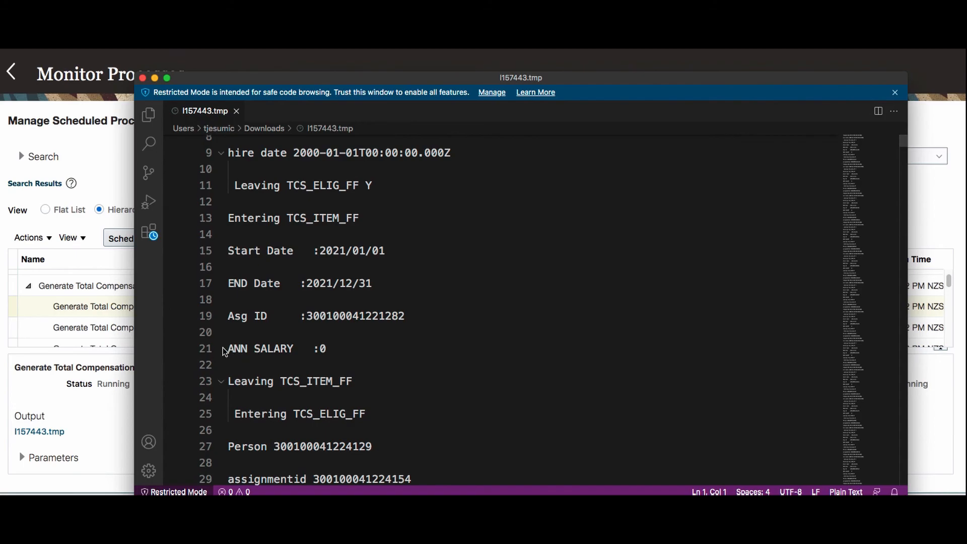
Step: Search the log for ANN SALARY and go through the matches until reaching an entry with a nonzero salary
click(229, 349)
drag(251, 348, 300, 348)
key(super+f)
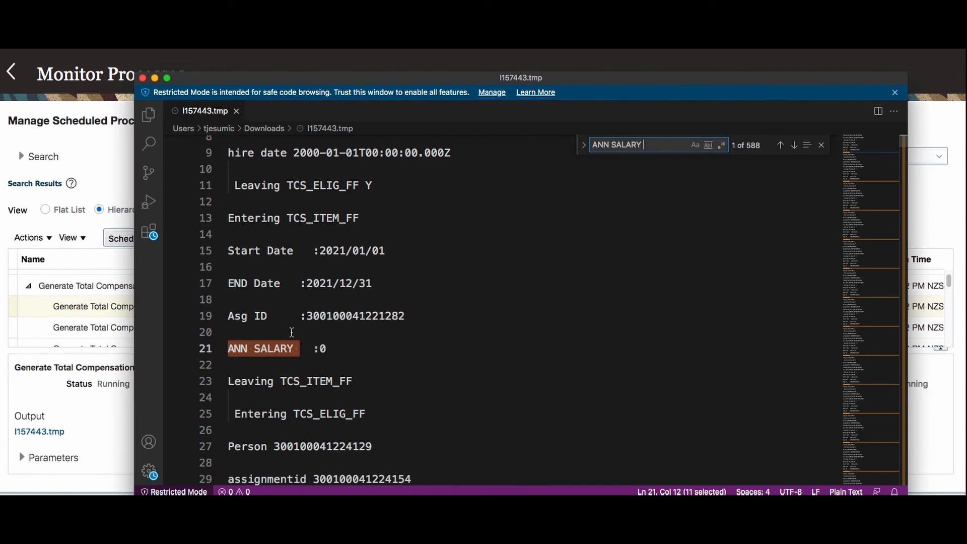
click(794, 147)
click(794, 147)
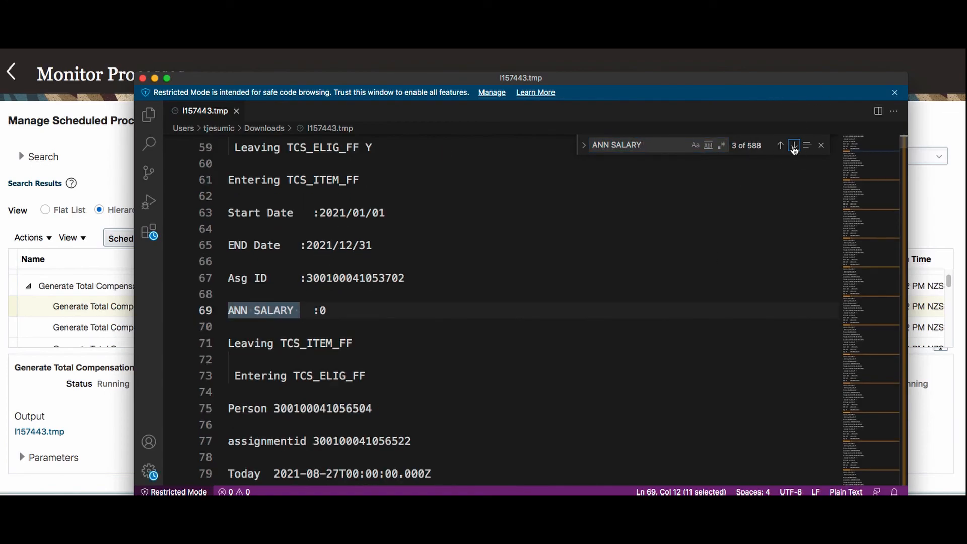
click(794, 147)
click(795, 147)
click(795, 147)
click(794, 148)
click(795, 148)
click(795, 147)
double_click(795, 147)
double_click(795, 147)
click(794, 147)
double_click(795, 147)
double_click(794, 148)
click(795, 147)
double_click(794, 147)
double_click(795, 147)
click(794, 147)
double_click(795, 147)
double_click(795, 148)
double_click(794, 147)
click(795, 147)
double_click(795, 147)
double_click(795, 147)
double_click(794, 147)
click(795, 147)
double_click(795, 147)
double_click(795, 147)
click(794, 147)
double_click(795, 147)
double_click(795, 147)
click(795, 148)
double_click(795, 148)
double_click(795, 147)
click(795, 147)
double_click(794, 148)
double_click(795, 147)
double_click(795, 147)
click(795, 147)
double_click(795, 147)
double_click(795, 147)
click(795, 147)
double_click(795, 147)
double_click(795, 147)
click(795, 147)
double_click(795, 147)
double_click(795, 148)
double_click(795, 147)
click(795, 147)
double_click(795, 148)
double_click(795, 147)
click(794, 147)
double_click(795, 147)
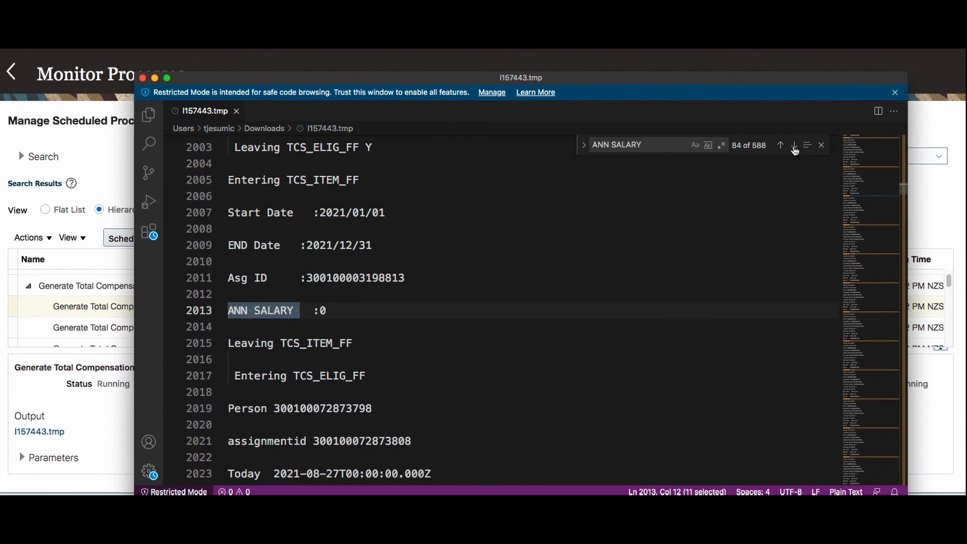
double_click(795, 147)
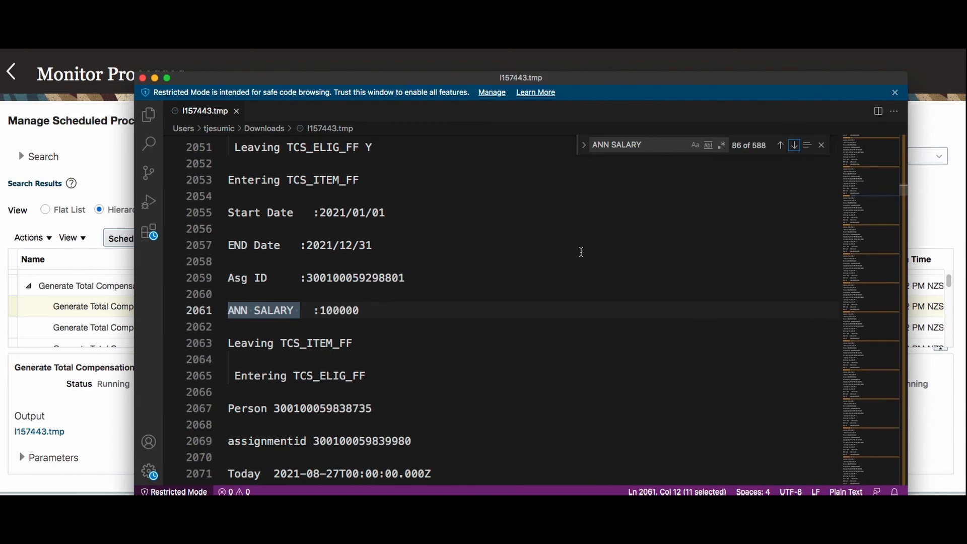
Step: Highlight the matching entry's log lines from Entering TCS_ITEM_FF through Leaving TCS_ITEM_FF, and switch away from the code editor
click(370, 323)
scroll(368, 321, up, 1)
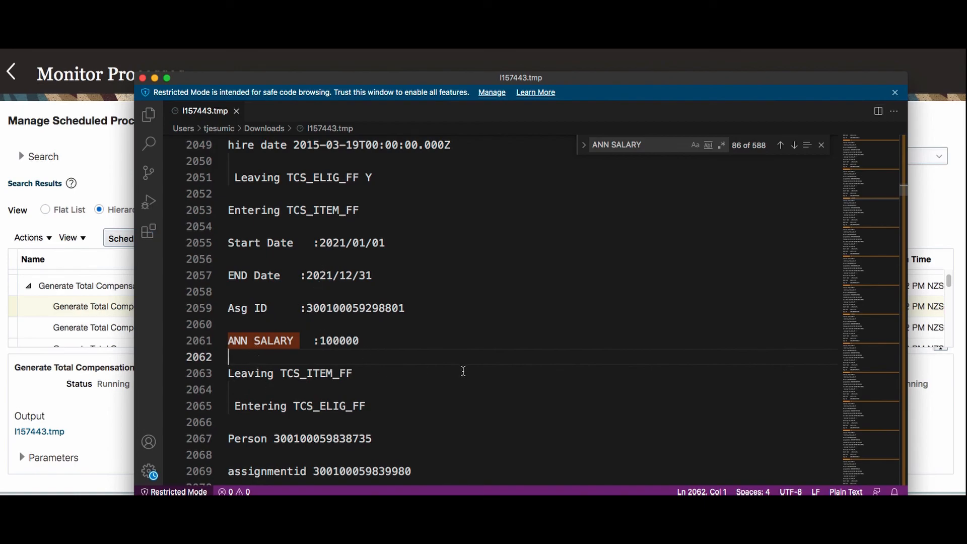
drag(417, 384, 166, 213)
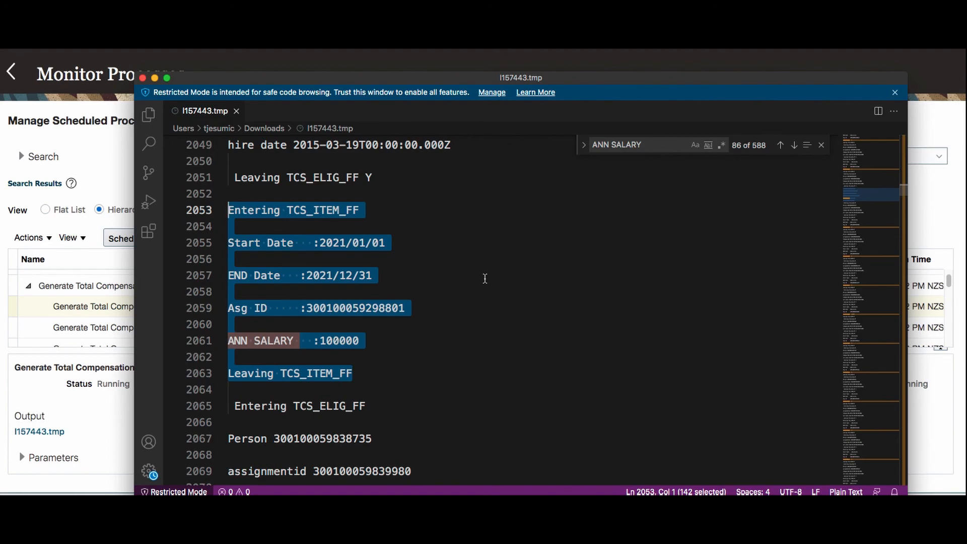
key(super+Tab)
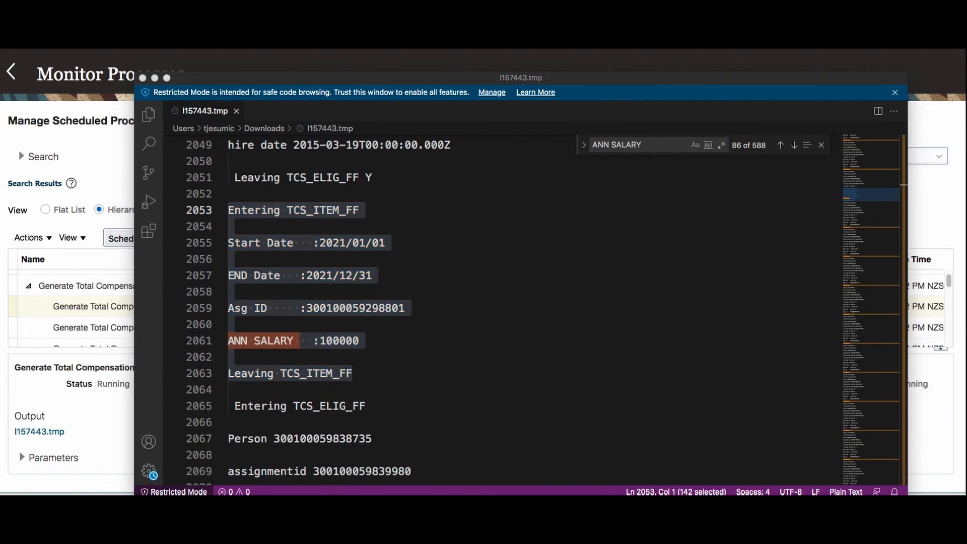